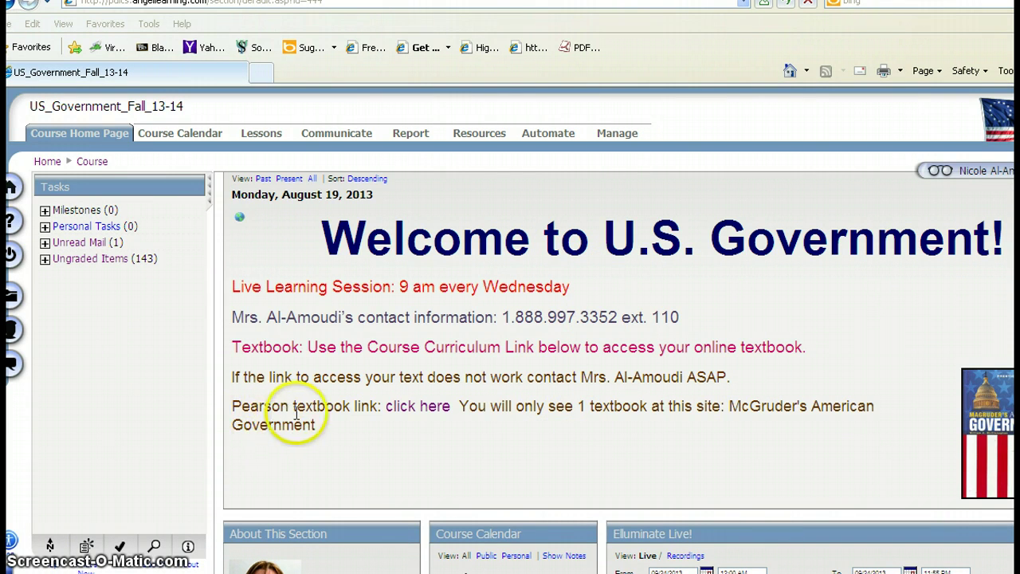
# - Open the Pearson textbook link in a new window, then bring the course home page back to the front
pyautogui.click(428, 412)
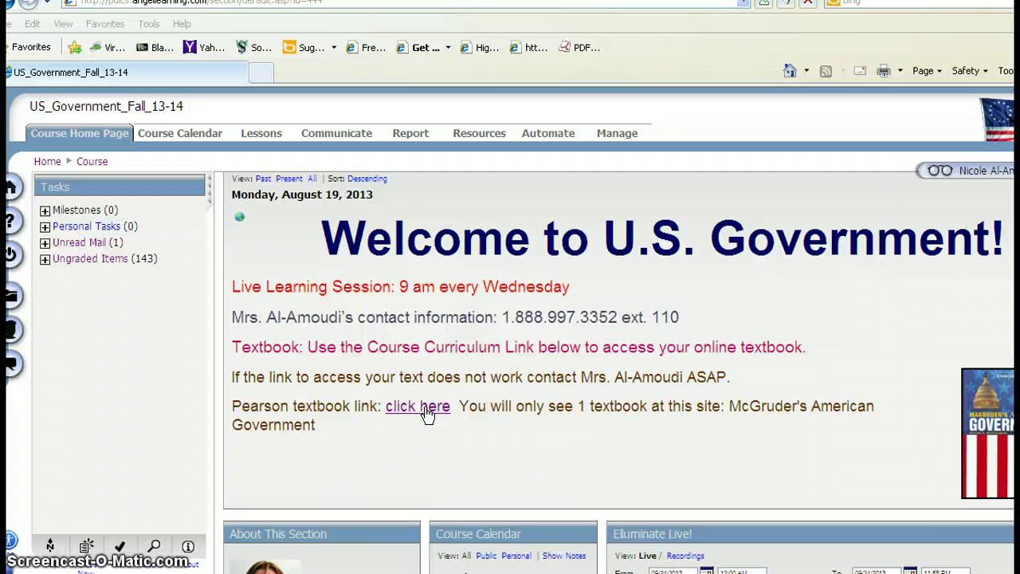
pyautogui.click(428, 413)
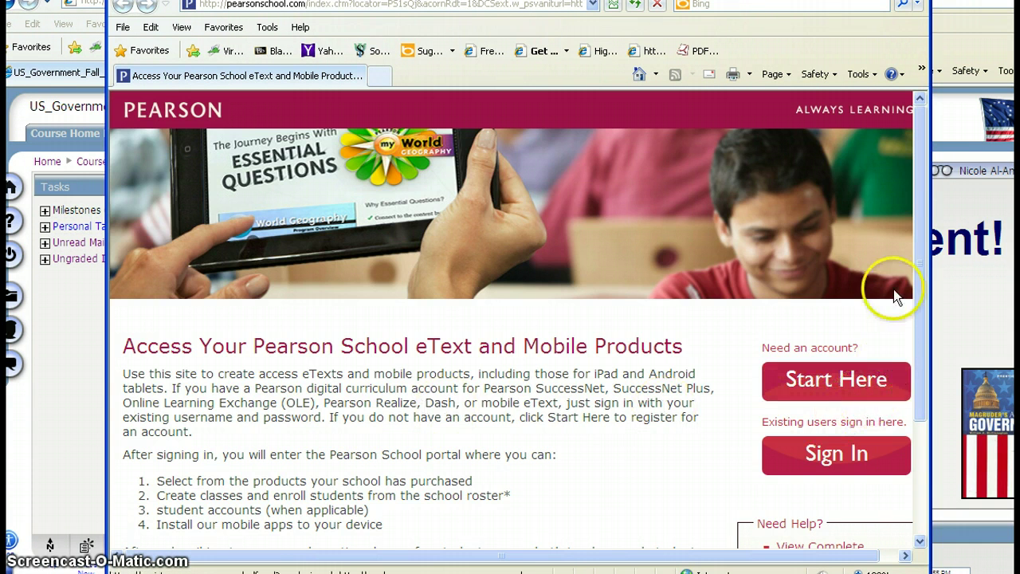
pyautogui.click(932, 68)
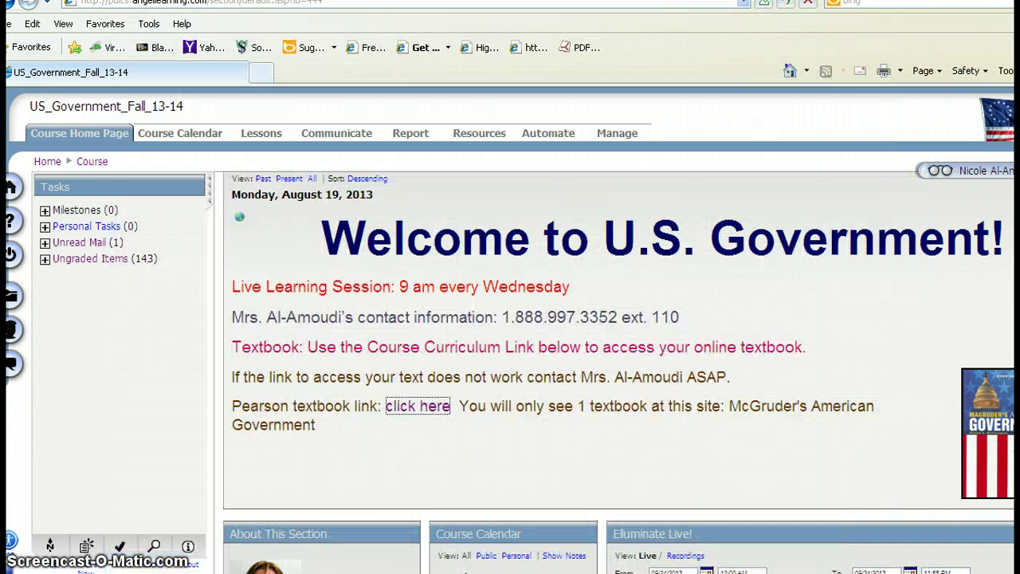
# - Open the McGruder's American Government textbook link and go to the existing-user sign-in page
pyautogui.scroll(-3, 619, 374)
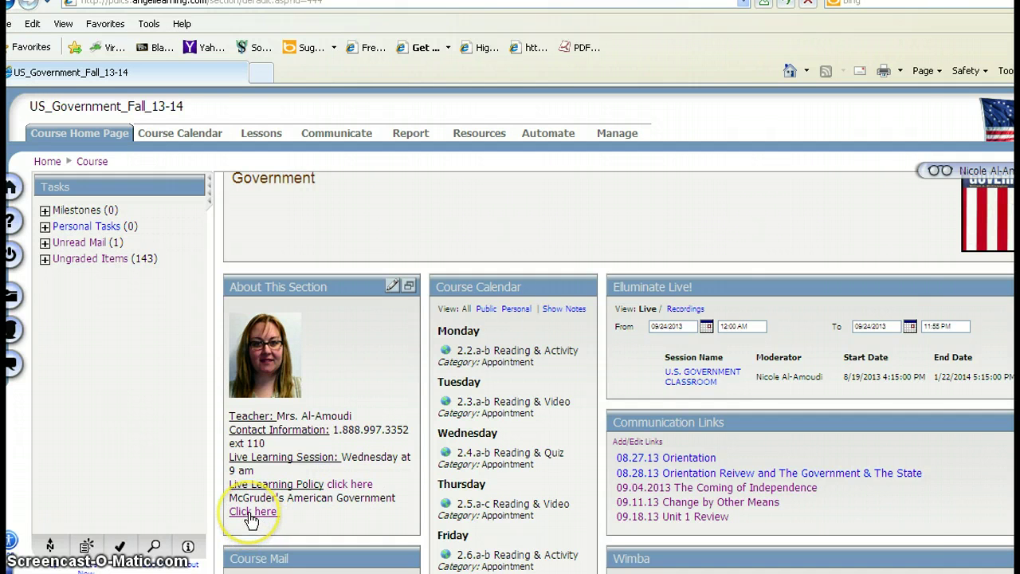
pyautogui.click(250, 517)
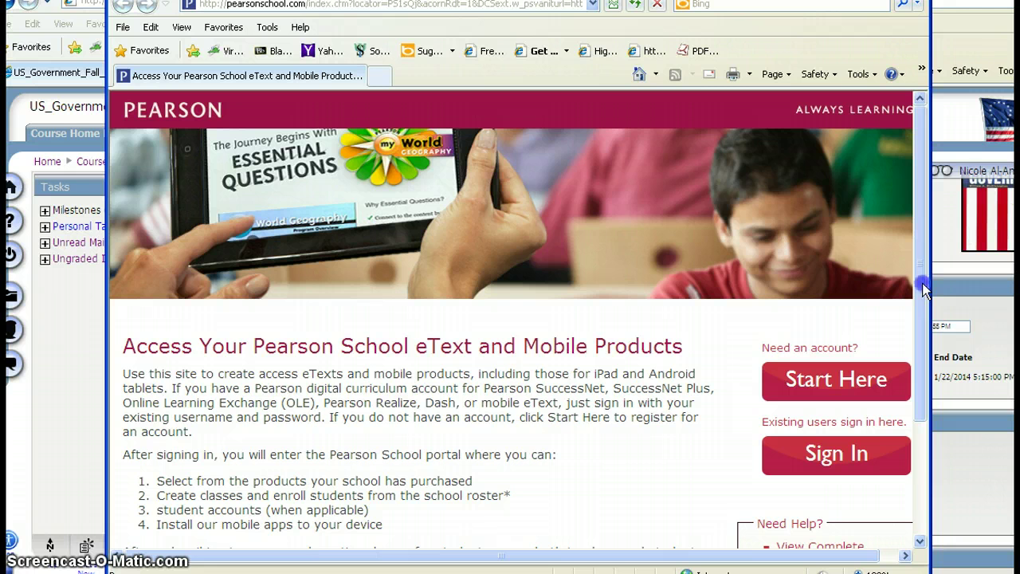
pyautogui.click(797, 461)
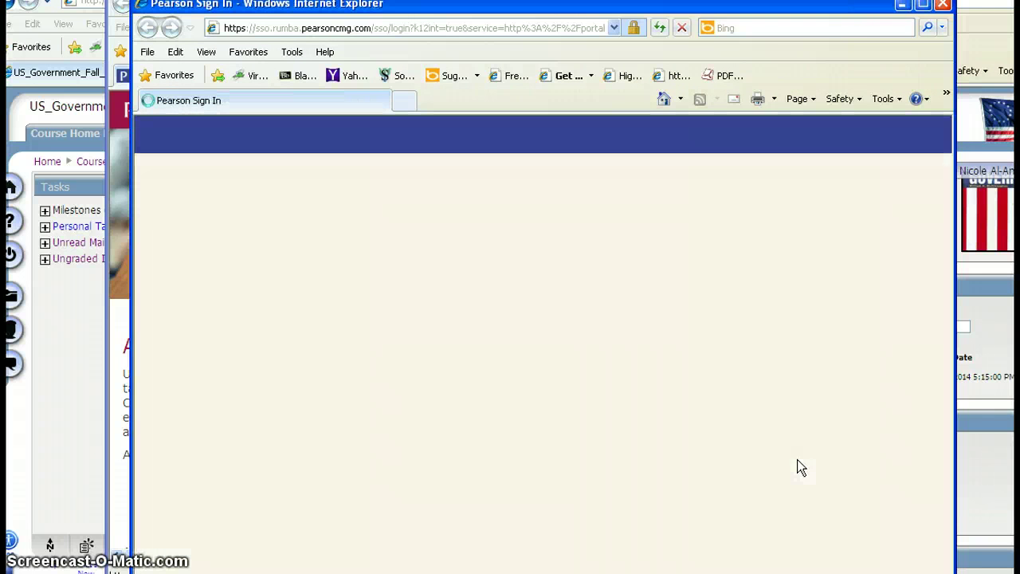
# - Sign in to Pearson School with the account username and password
pyautogui.click(532, 309)
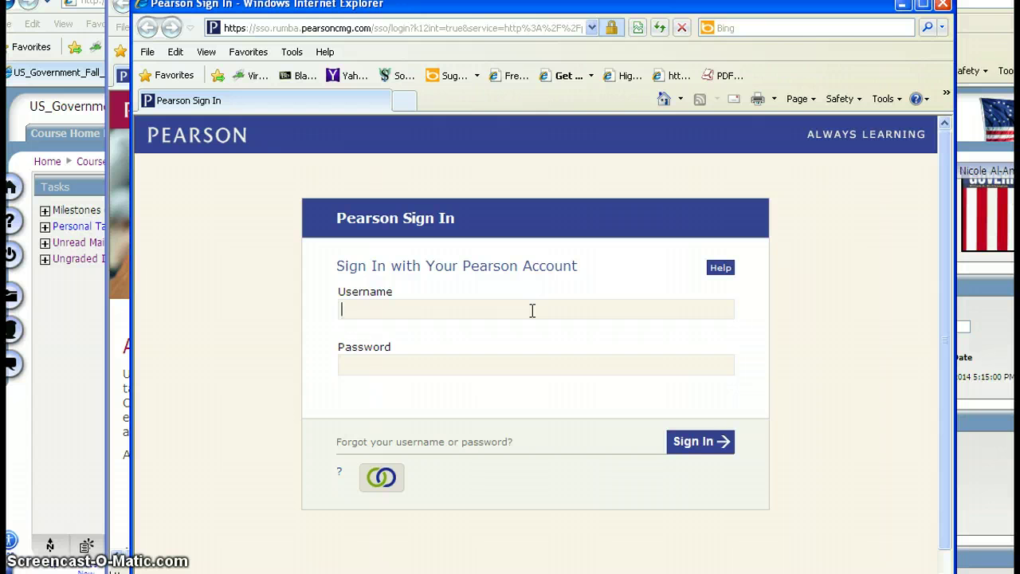
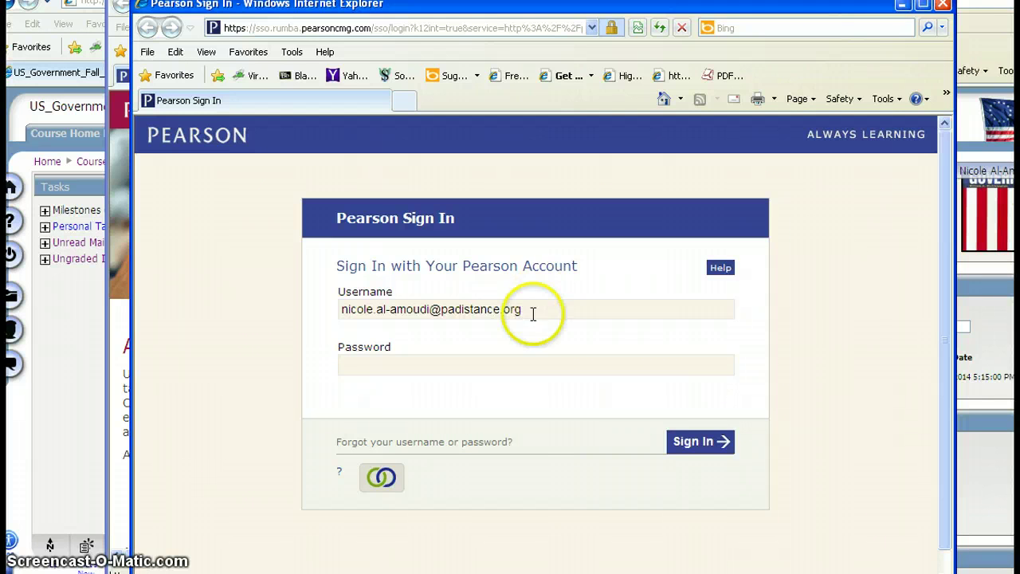
pyautogui.click(514, 360)
pyautogui.write('••')
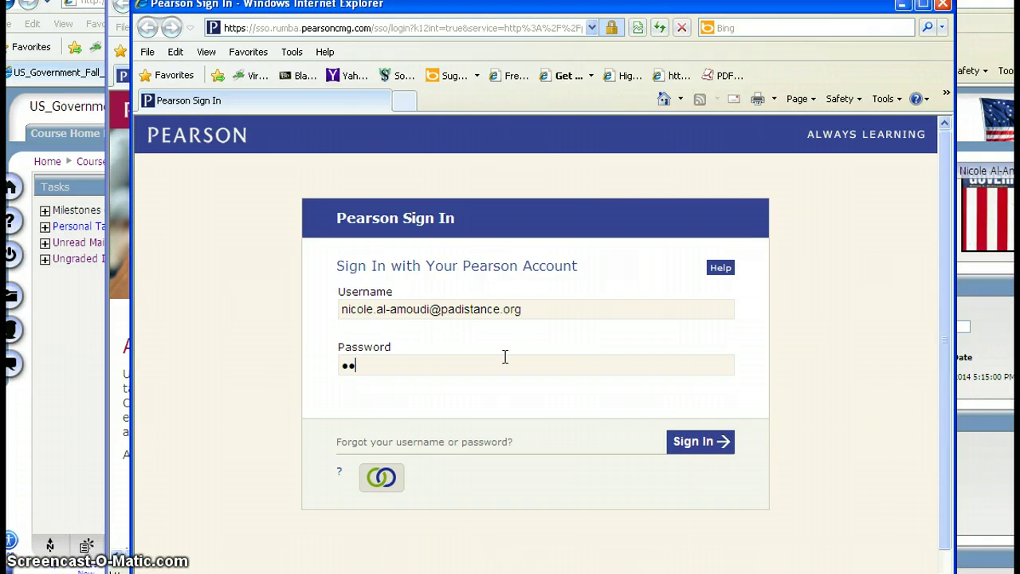
pyautogui.write('••••••••••')
pyautogui.click(707, 444)
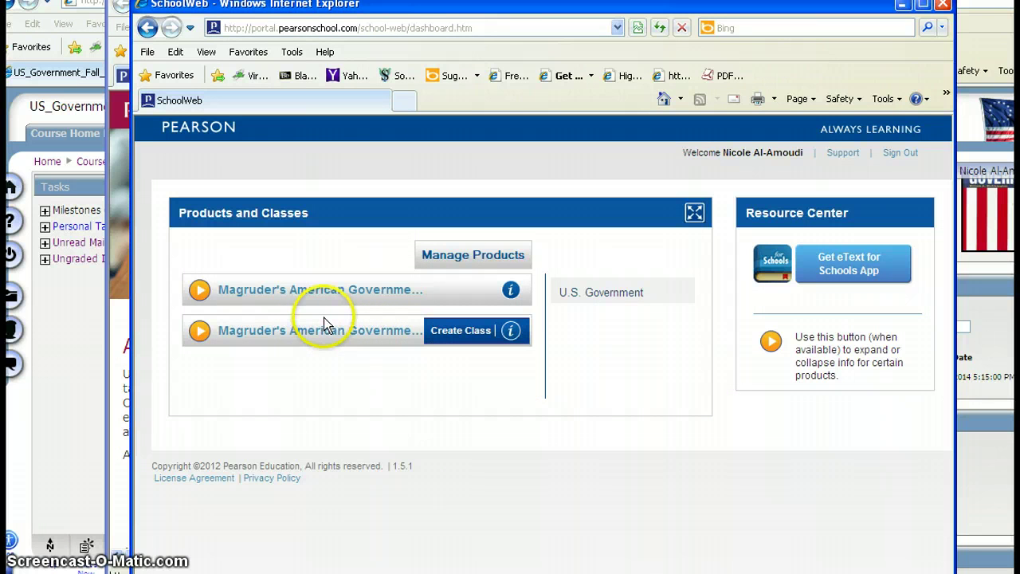
# - Expand the second Magruder's product and open Magruder's American Government 2013 SE for Browser
pyautogui.click(200, 333)
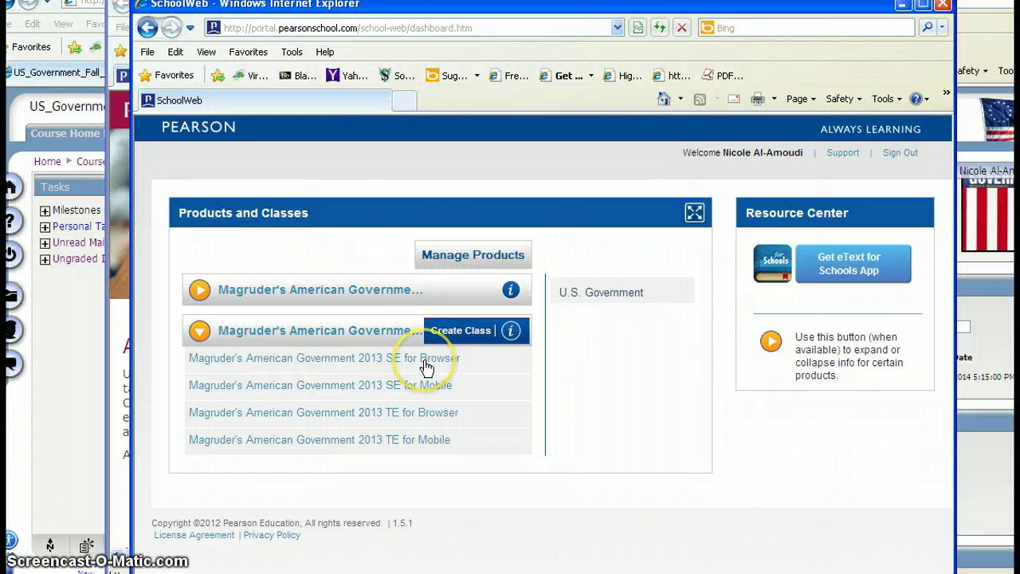
pyautogui.click(425, 360)
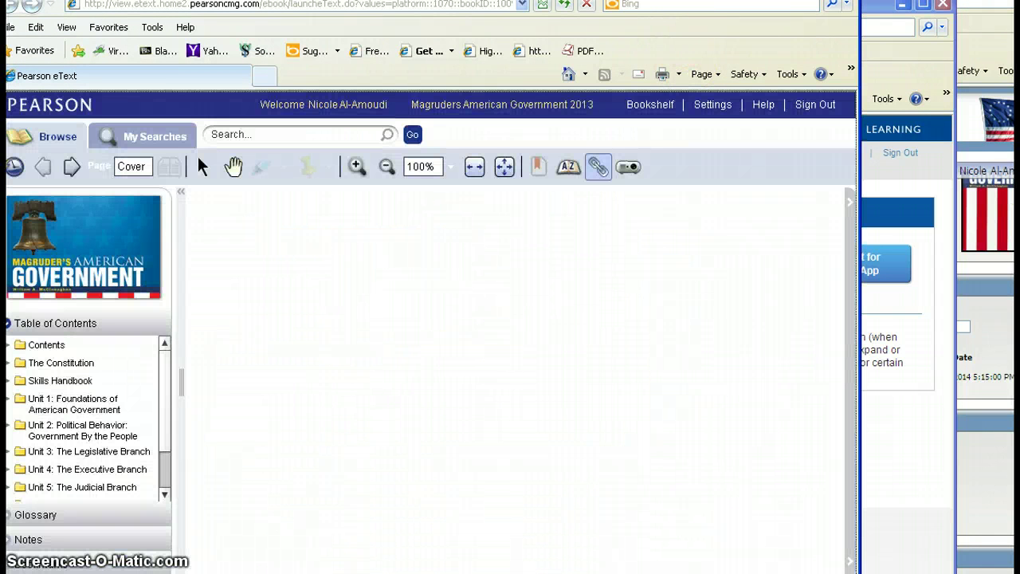
# - Open Unit 1 > Chapter 4: Federalism > Section 1: Federalism: Powers Divided from the contents
pyautogui.moveTo(430, 2); pyautogui.dragTo(499, 0)
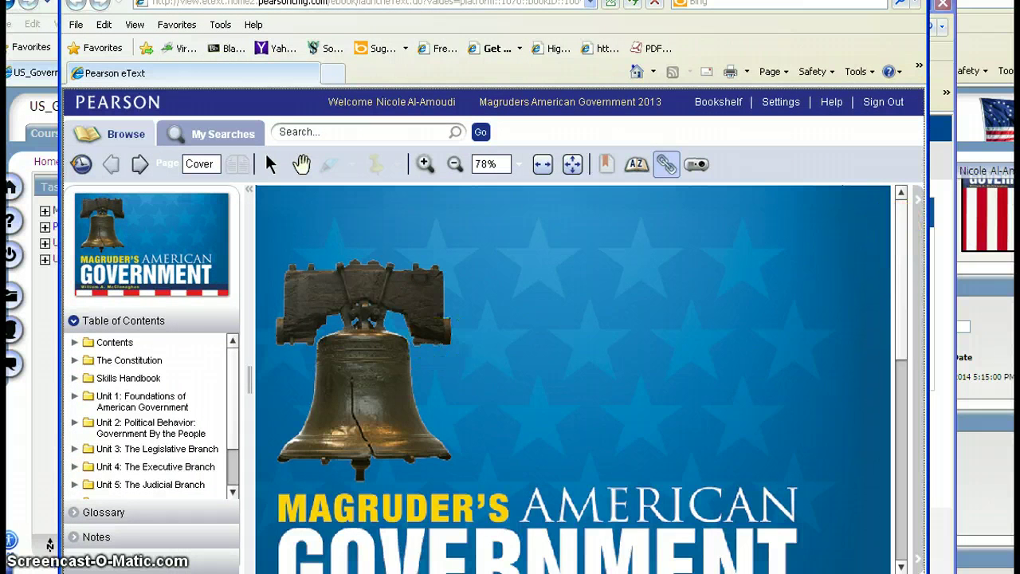
pyautogui.click(77, 401)
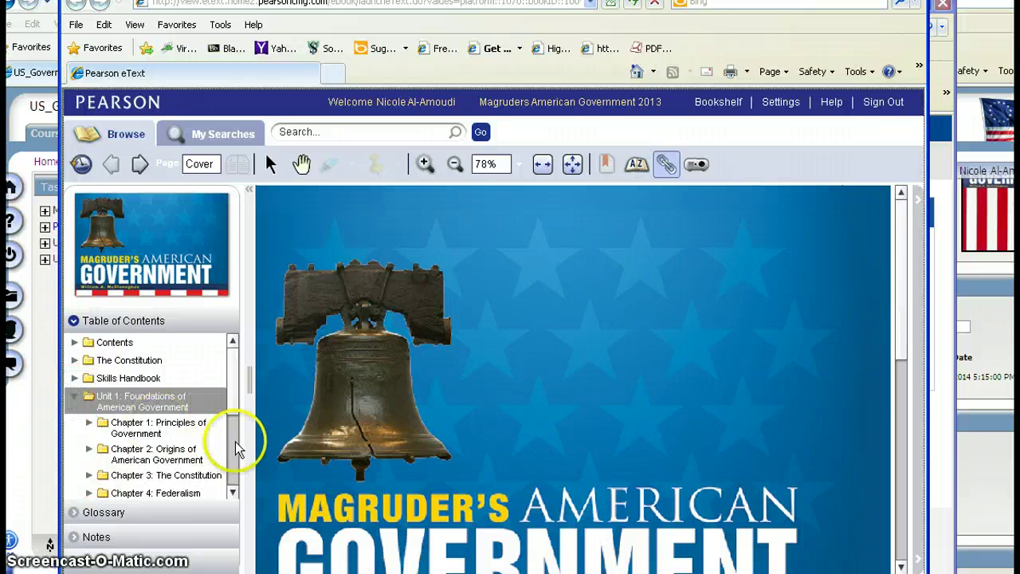
pyautogui.moveTo(235, 410); pyautogui.dragTo(232, 437)
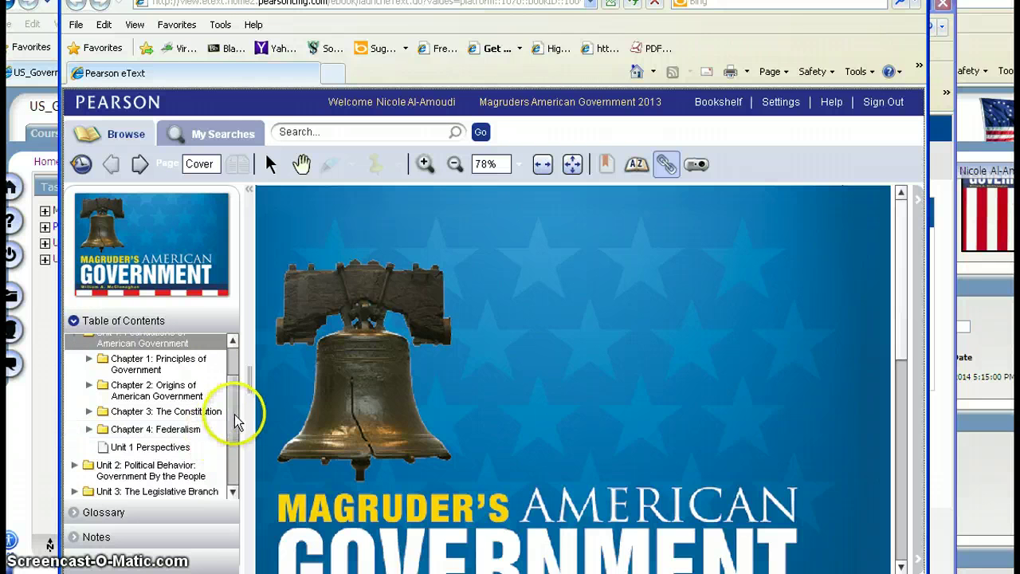
pyautogui.click(89, 429)
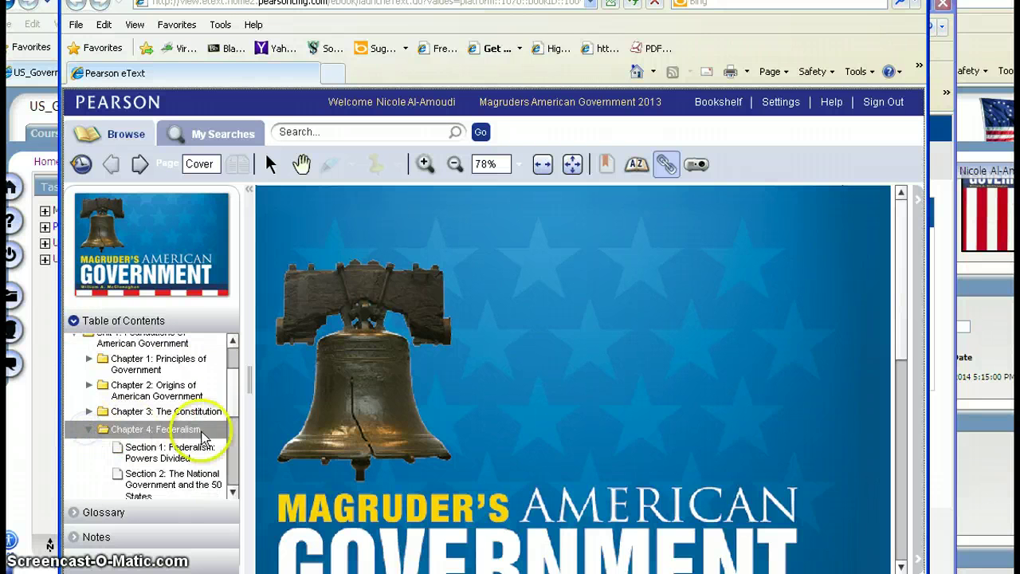
pyautogui.moveTo(229, 415)
pyautogui.mouseDown()
pyautogui.moveTo(230, 443)
pyautogui.moveTo(226, 417)
pyautogui.mouseUp()
pyautogui.click(156, 376)
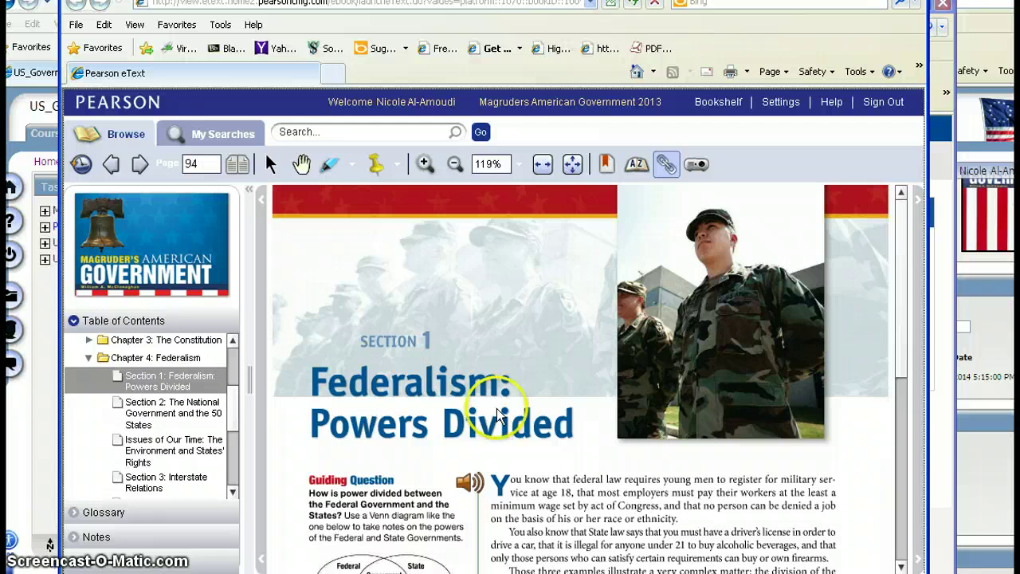
# - Page forward to 96, jump to page 115, and switch to a two-page spread
pyautogui.click(140, 164)
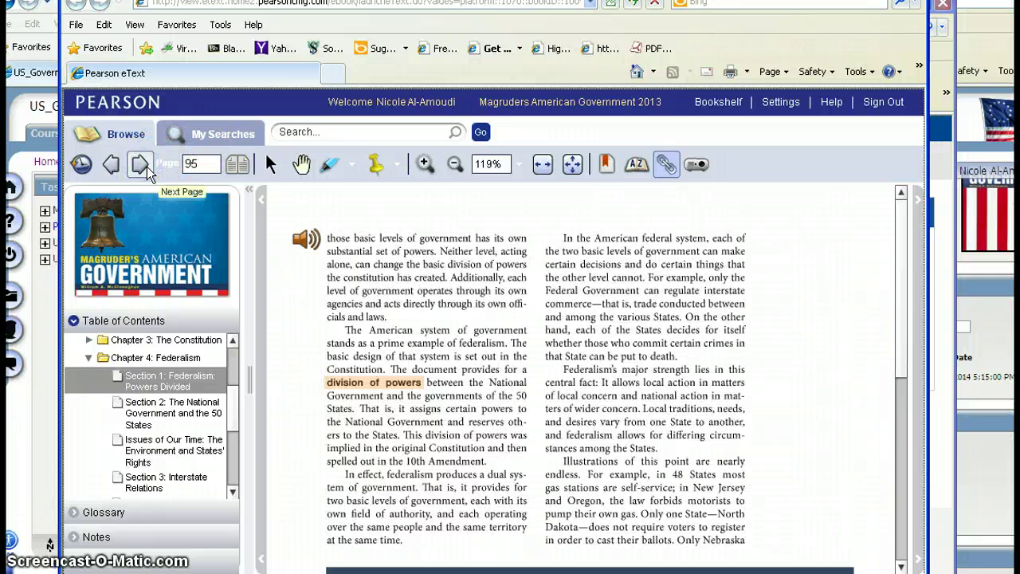
pyautogui.click(141, 164)
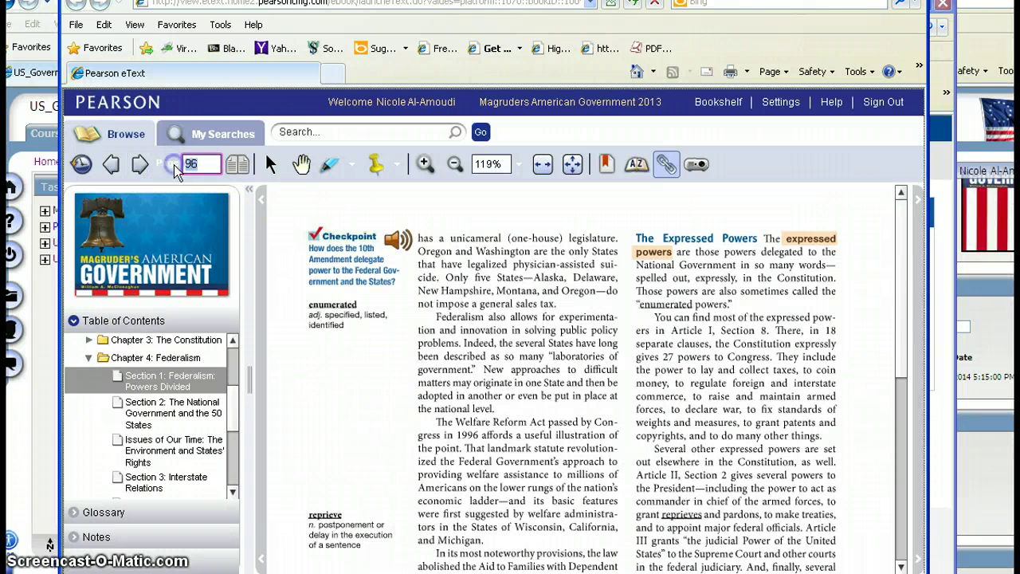
pyautogui.write('15')
pyautogui.press('Return')
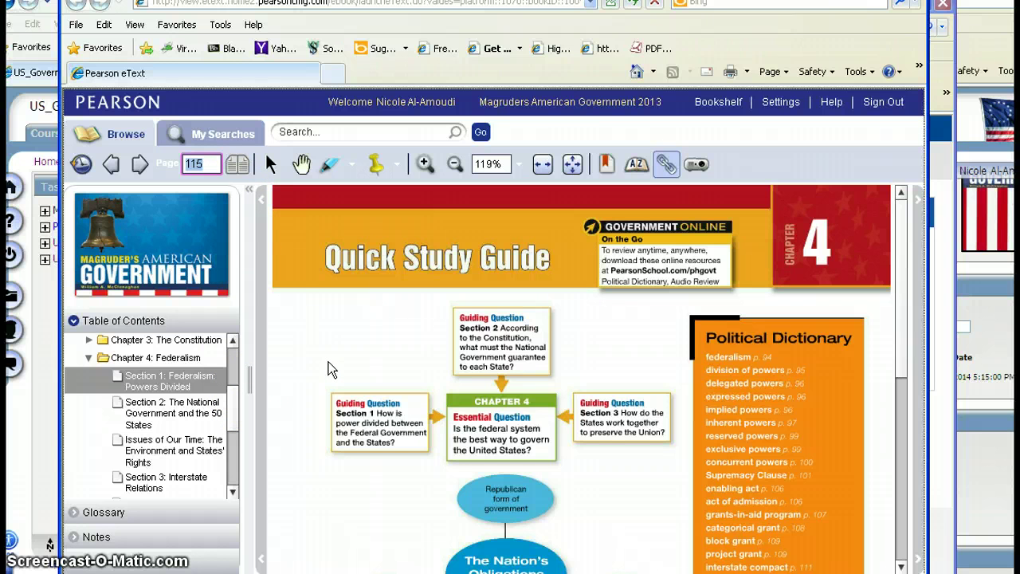
pyautogui.click(237, 163)
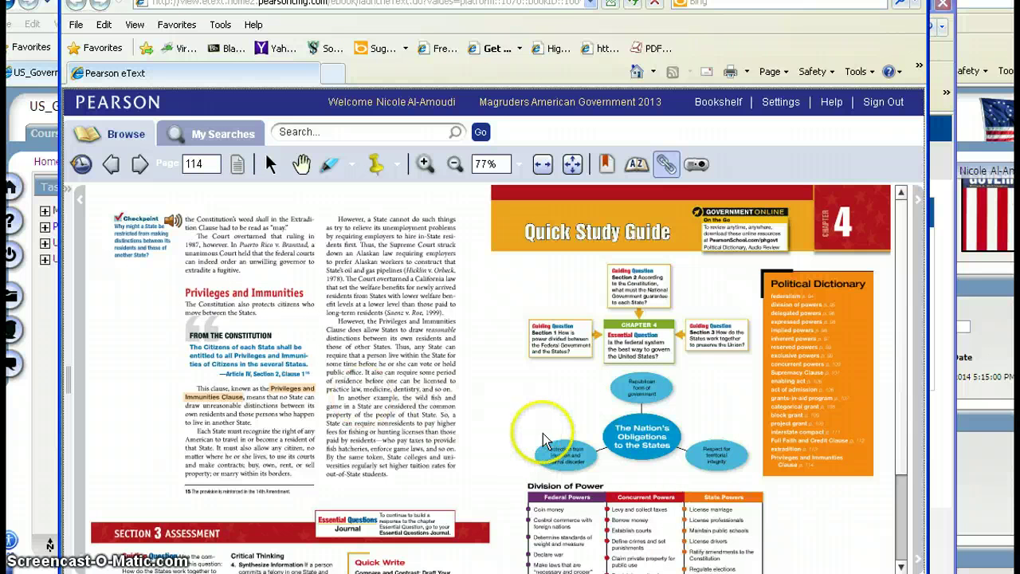
# - Zoom the spread out and back in, bookmark the page, and toggle page links and whiteboard view
pyautogui.click(454, 164)
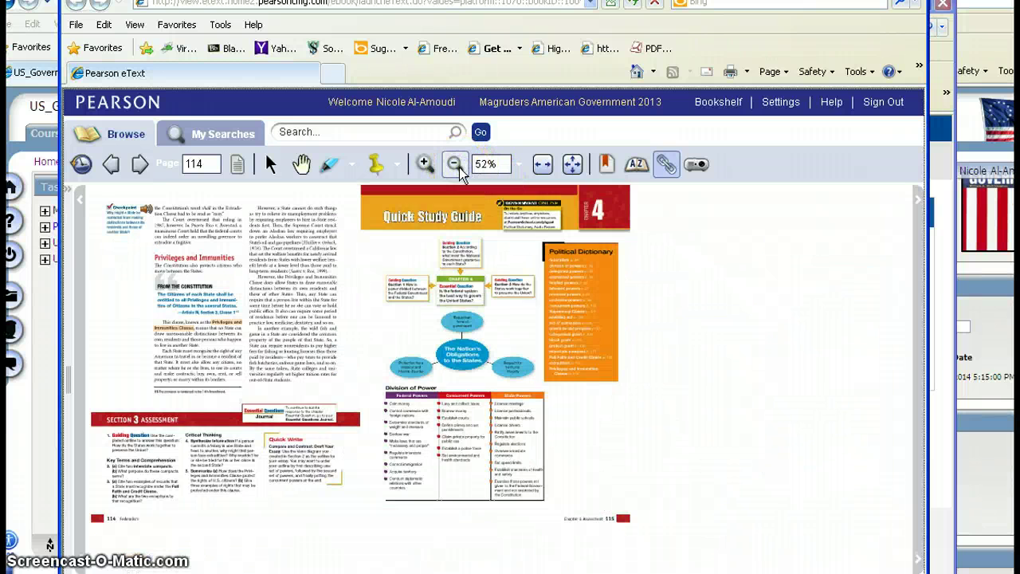
pyautogui.click(426, 165)
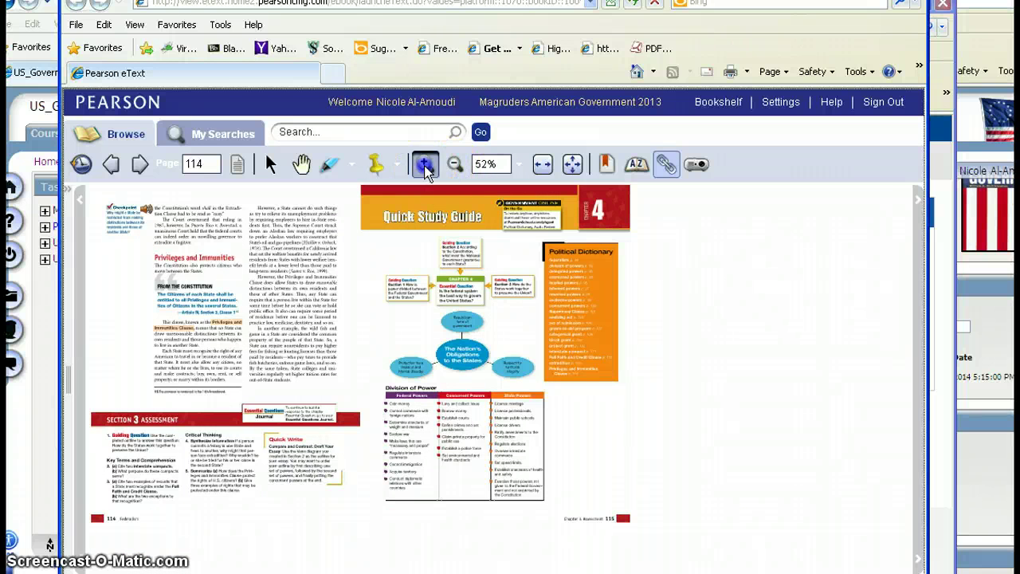
pyautogui.click(426, 165)
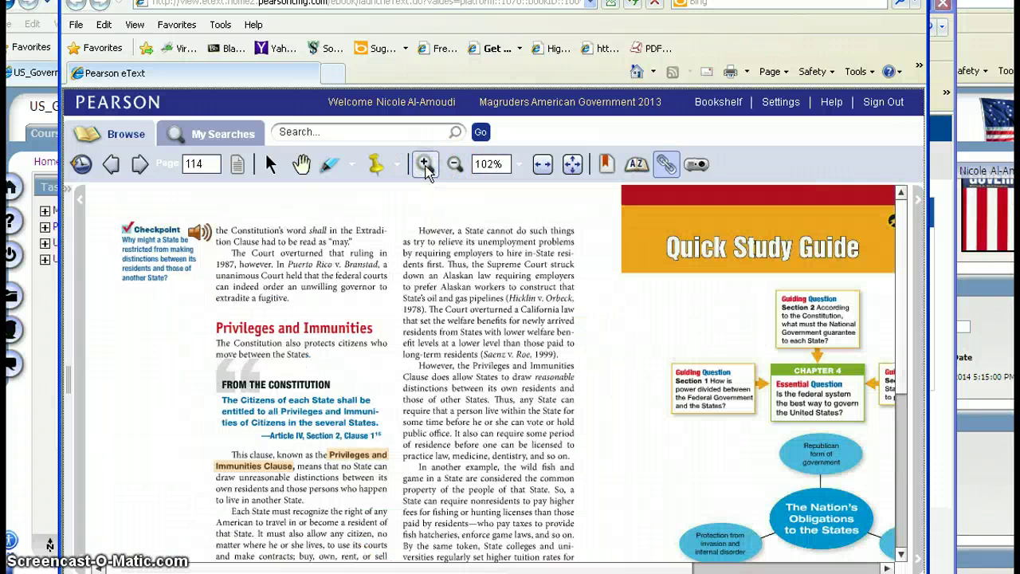
pyautogui.click(608, 167)
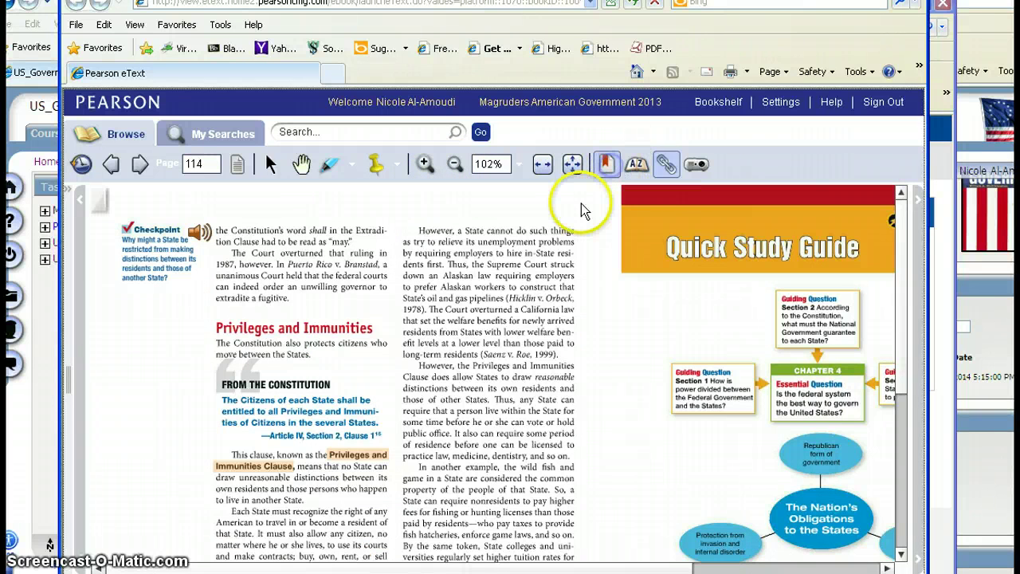
pyautogui.click(670, 177)
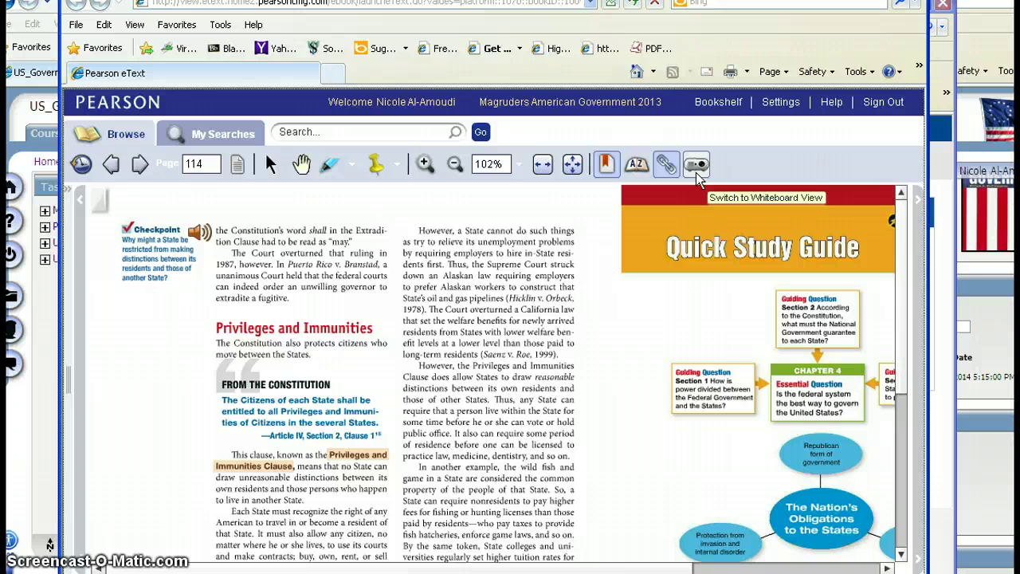
pyautogui.click(696, 173)
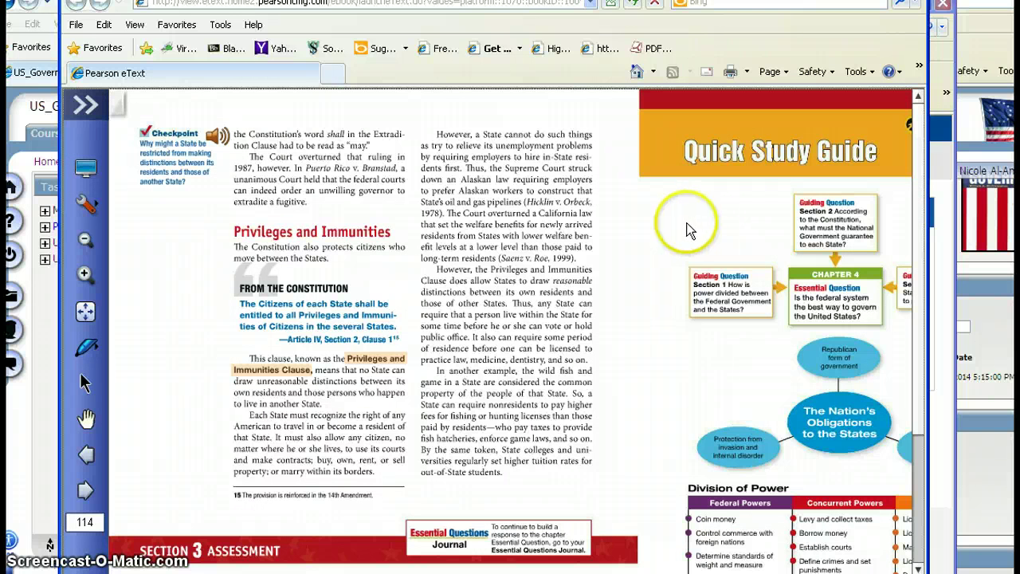
# - Switch to browse view and show the navigator's Table of Contents beside page 114
pyautogui.click(87, 169)
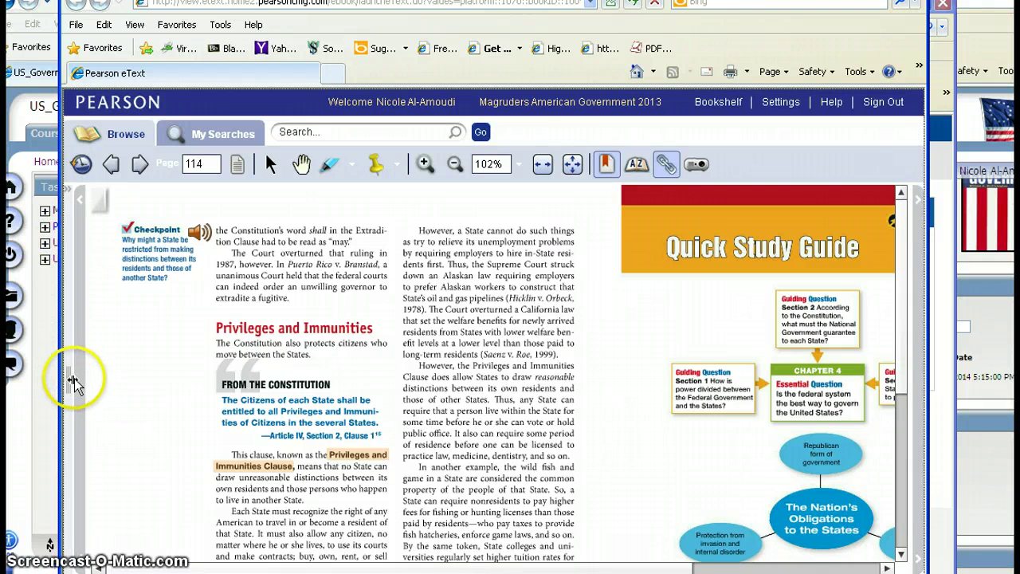
pyautogui.click(67, 186)
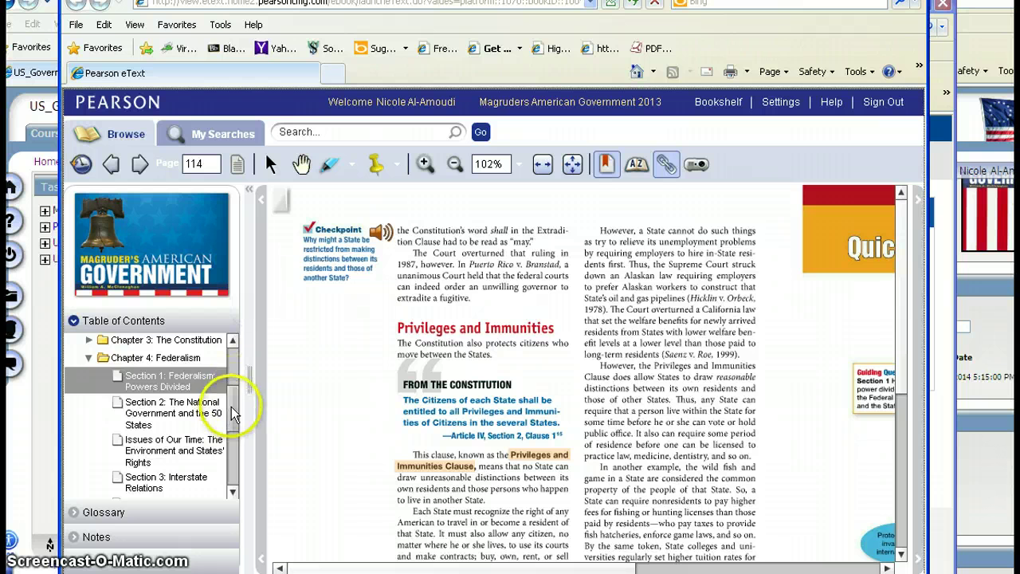
pyautogui.moveTo(229, 399); pyautogui.dragTo(231, 369)
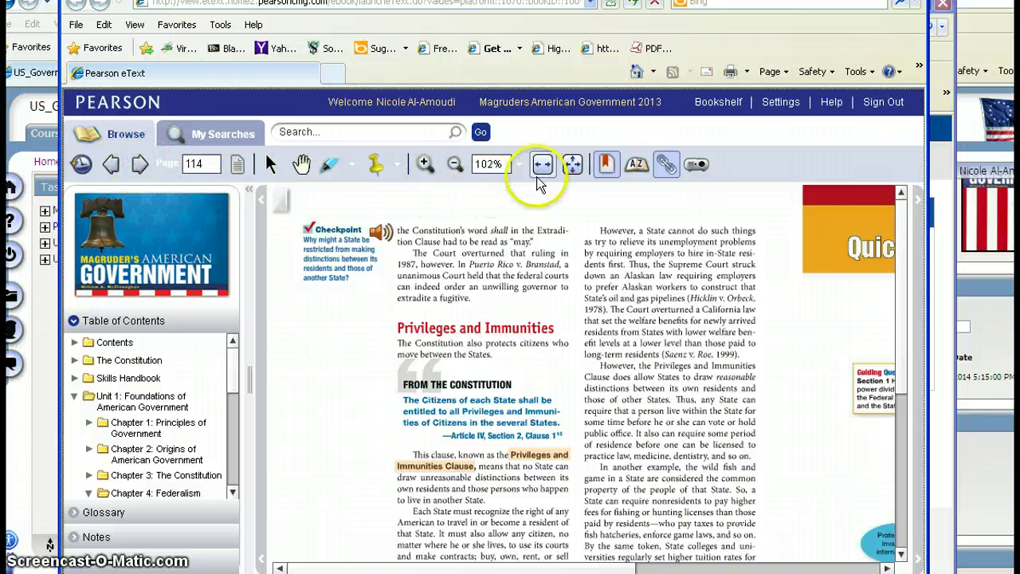
pyautogui.click(381, 165)
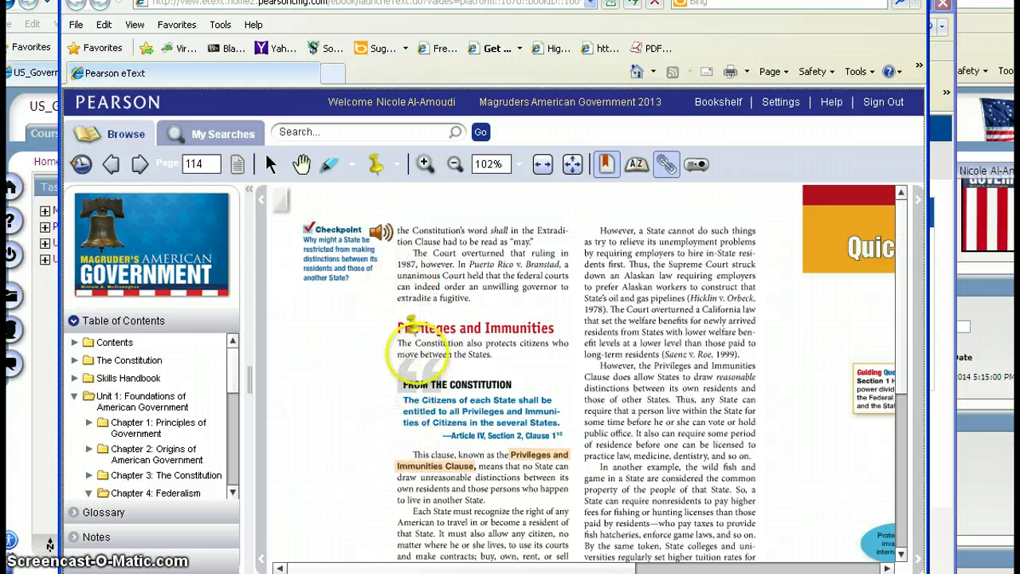
# - Pin a note 'This is really important' beside the Puerto Rico v. Branstad paragraph, then reopen and close it
pyautogui.click(401, 273)
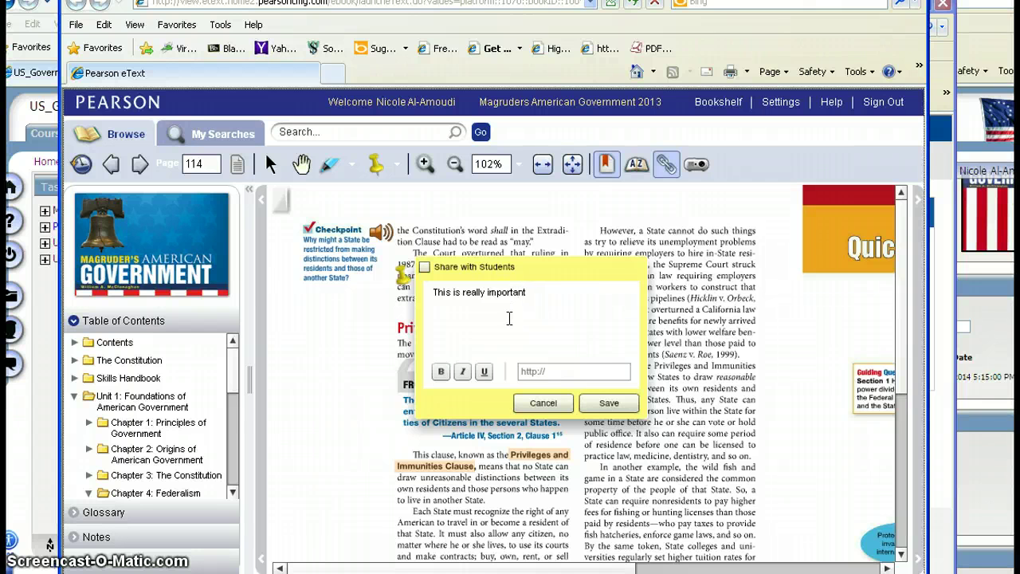
pyautogui.click(610, 403)
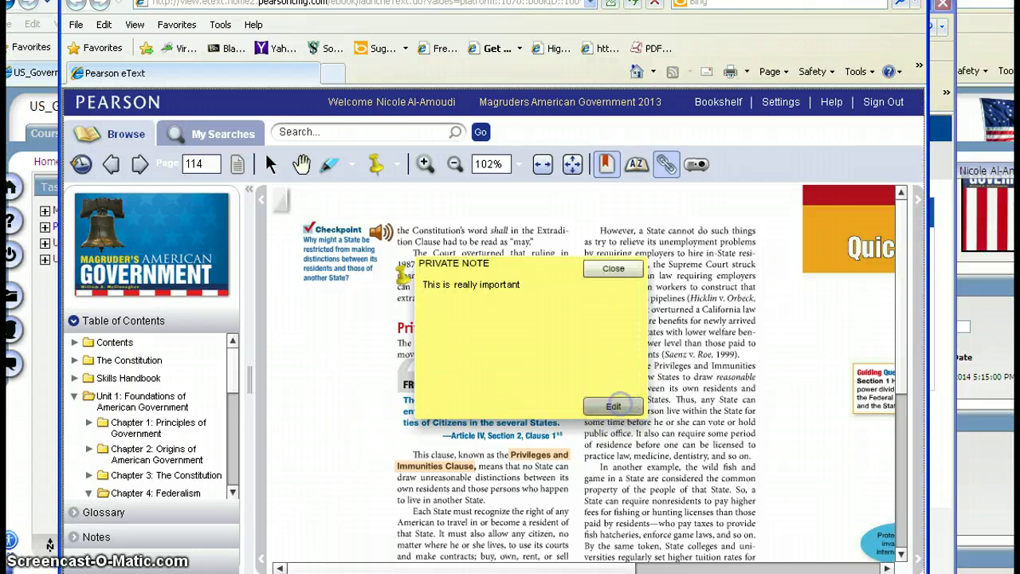
pyautogui.click(613, 269)
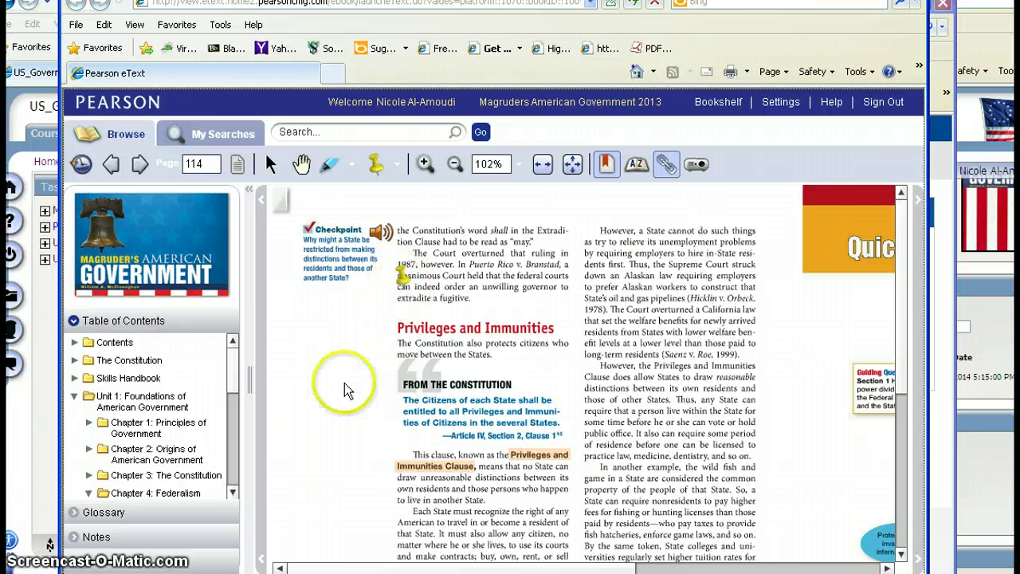
pyautogui.doubleClick(404, 283)
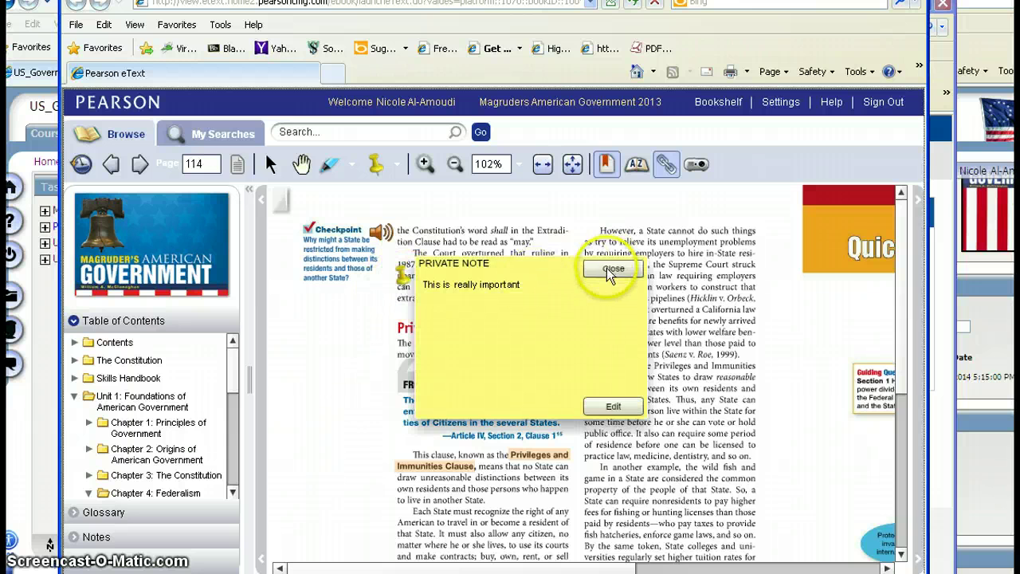
pyautogui.click(612, 270)
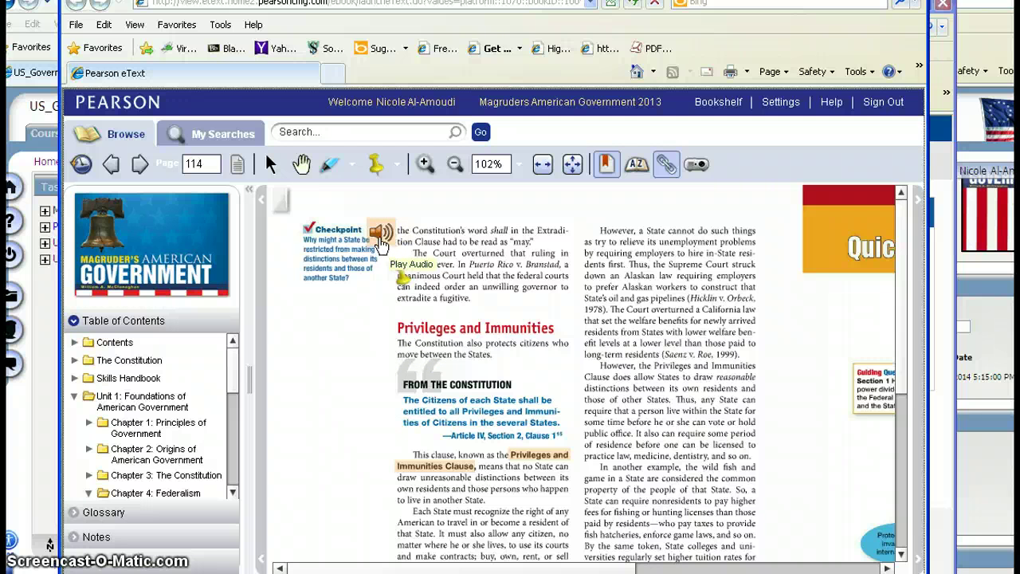
# - Try the Checkpoint audio, dismiss its loading error, and open the A-Z Glossary
pyautogui.click(381, 234)
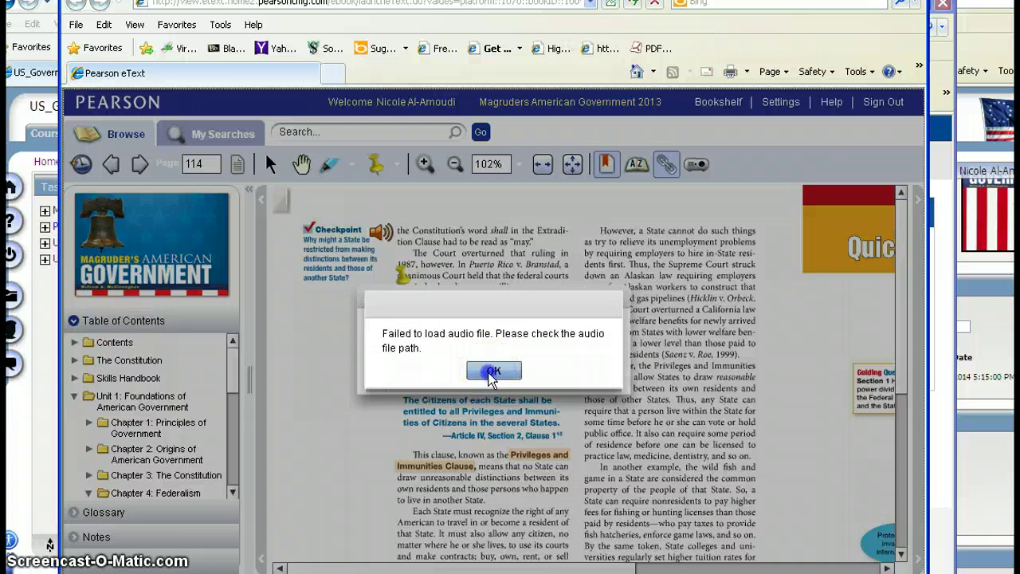
pyautogui.click(493, 372)
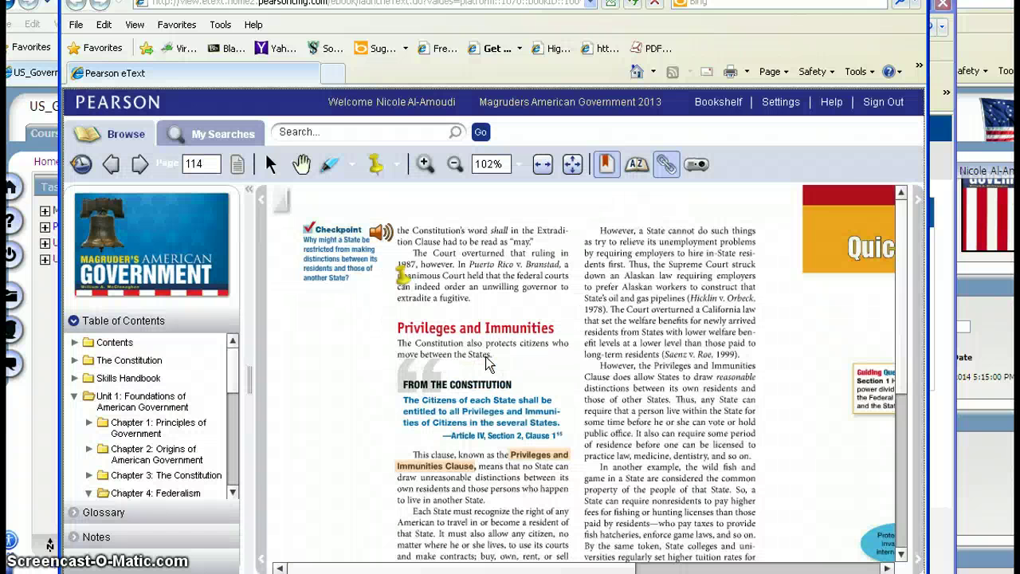
pyautogui.click(393, 235)
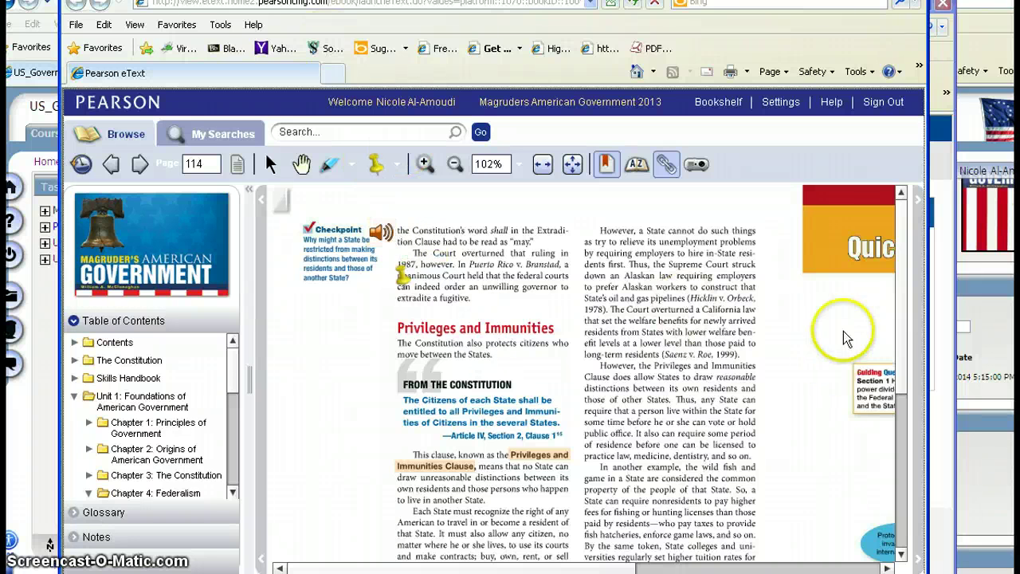
pyautogui.moveTo(901, 240)
pyautogui.mouseDown()
pyautogui.moveTo(901, 319)
pyautogui.moveTo(902, 256)
pyautogui.mouseUp()
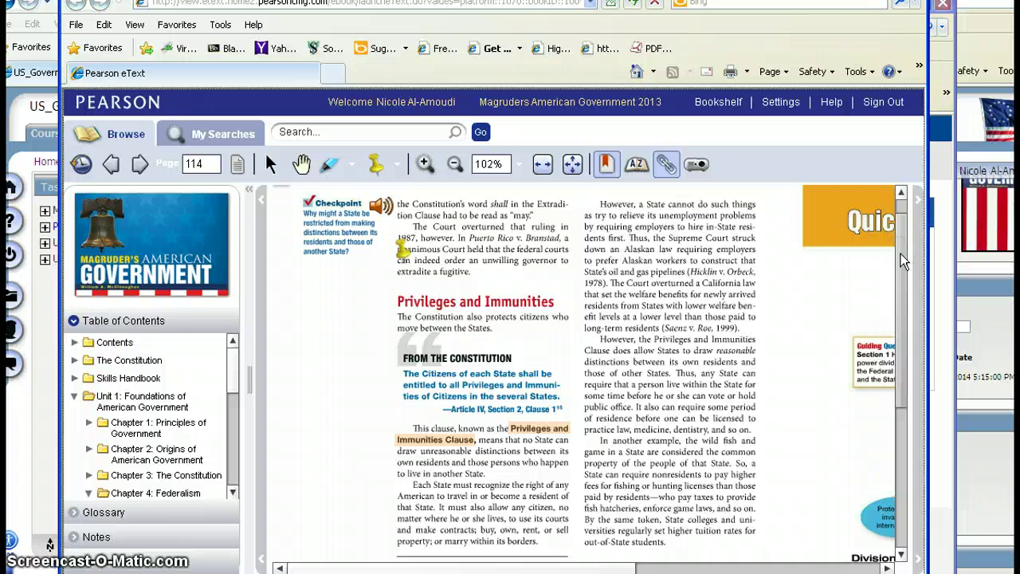
pyautogui.click(635, 166)
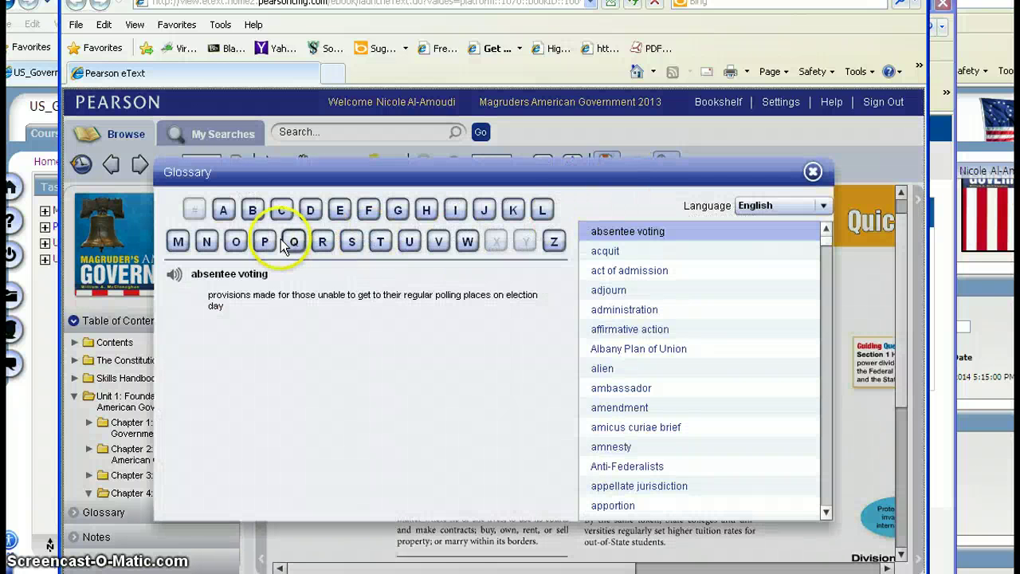
# - Jump to P, try the 'pardon' pronunciation, switch the glossary to Español, then close it
pyautogui.click(264, 242)
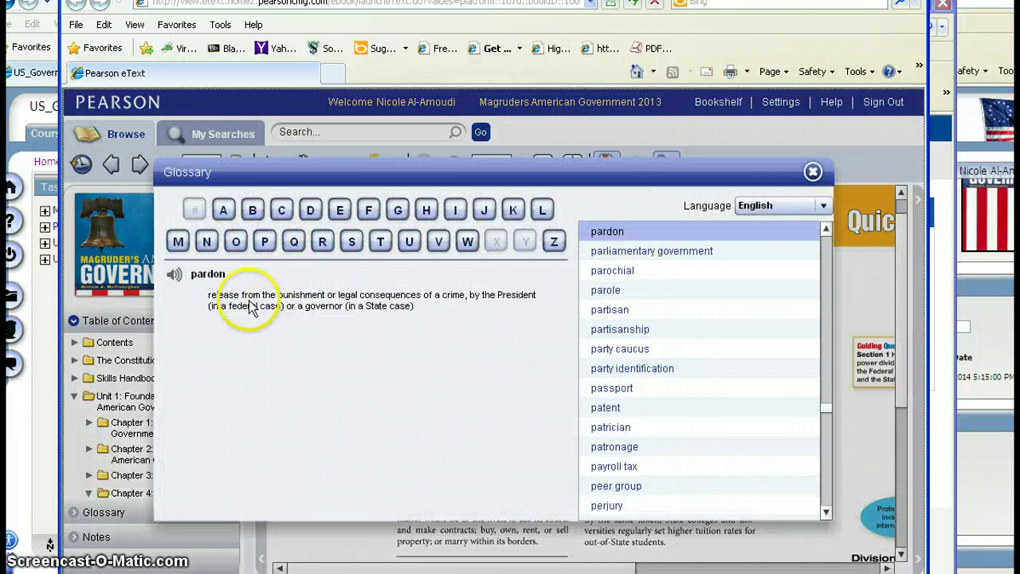
pyautogui.click(173, 274)
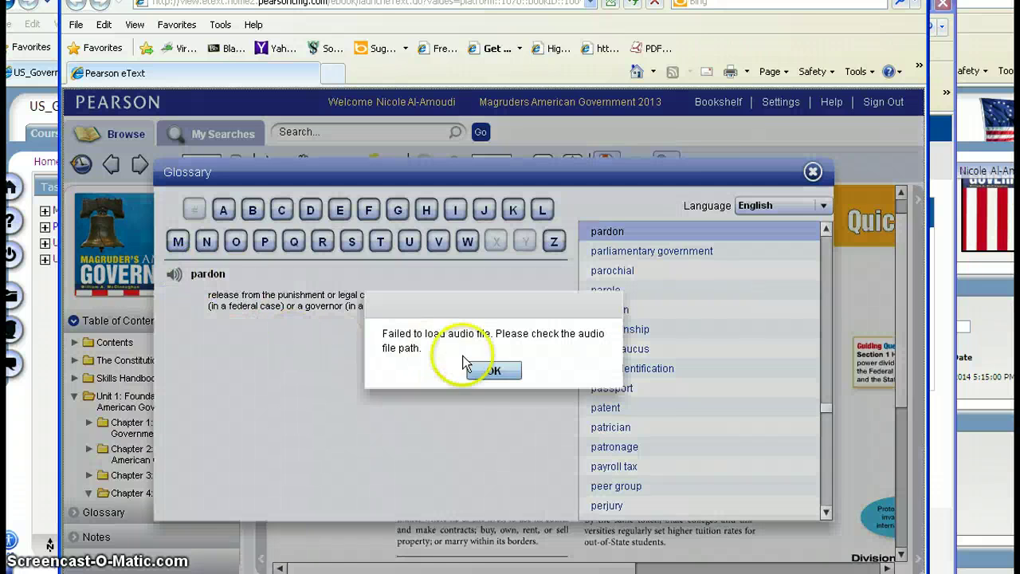
pyautogui.click(470, 369)
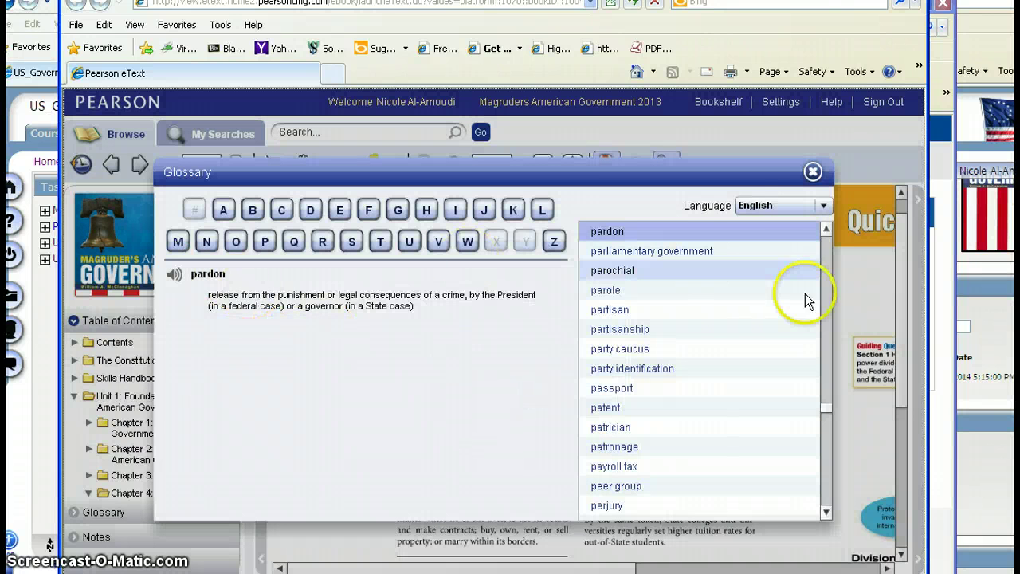
pyautogui.click(824, 206)
pyautogui.click(764, 241)
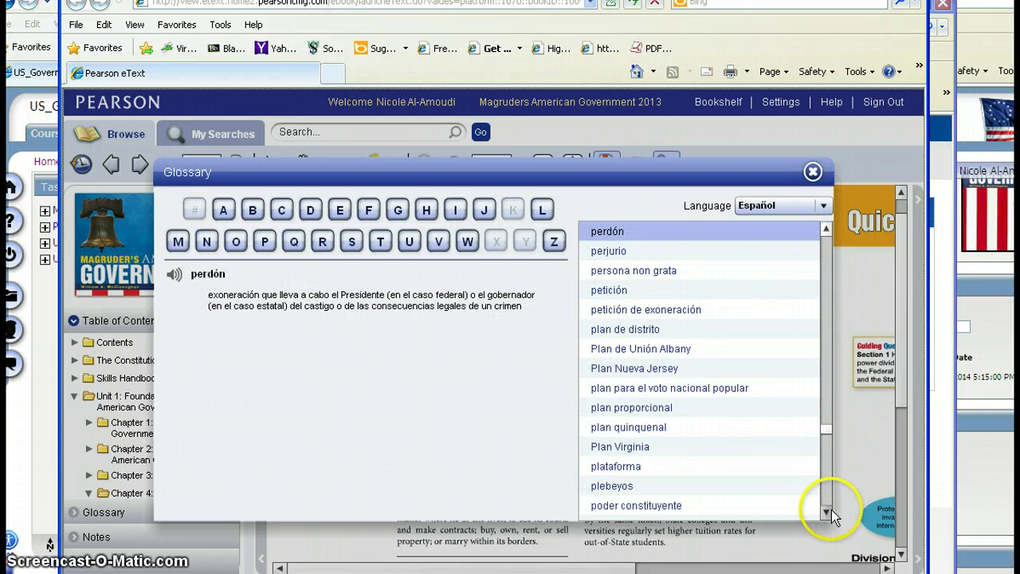
pyautogui.click(812, 172)
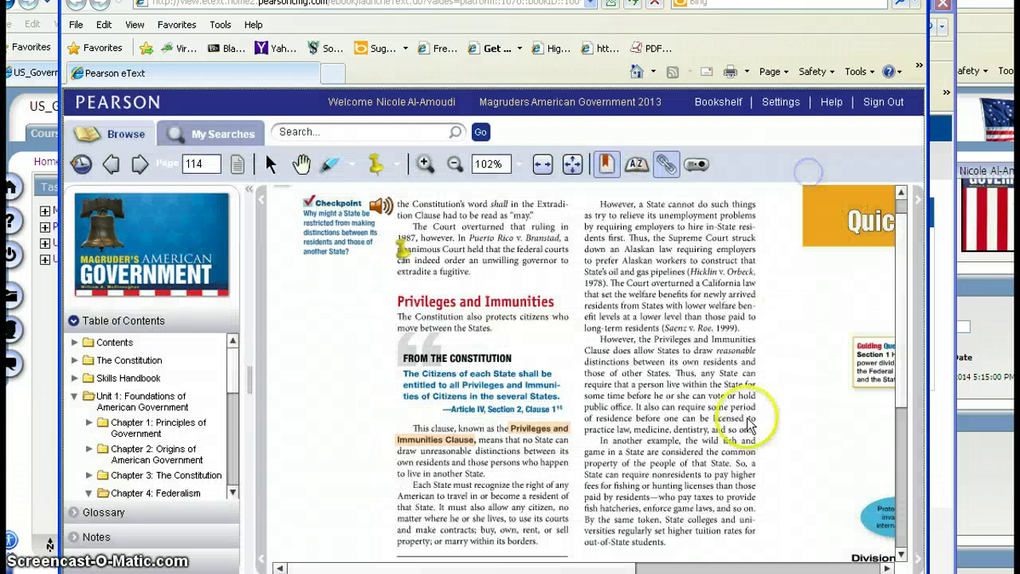
# - Look up 'federal budget' under F in the glossary, then expand the Notes list showing the Page 114 note
pyautogui.click(92, 514)
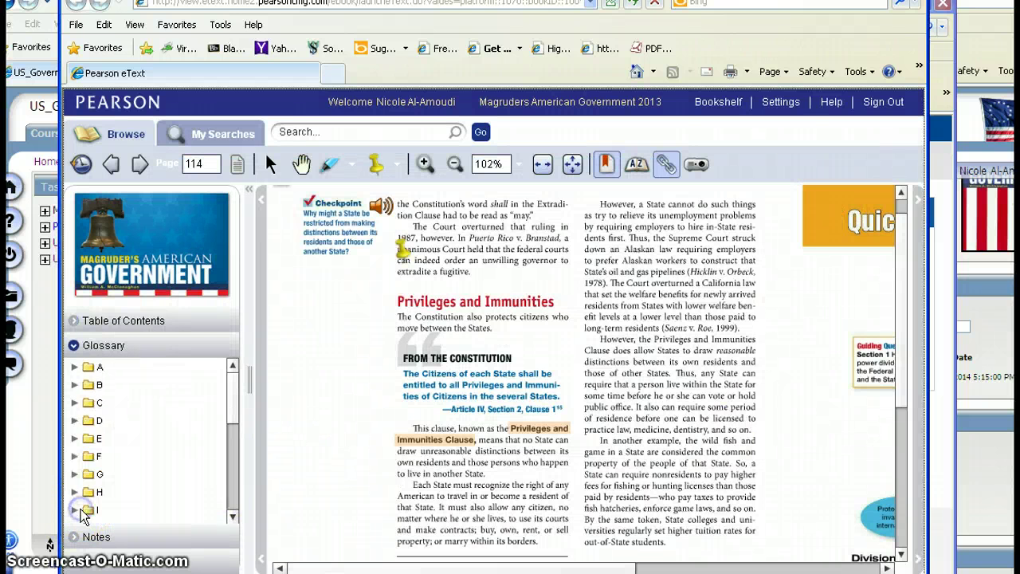
pyautogui.click(74, 456)
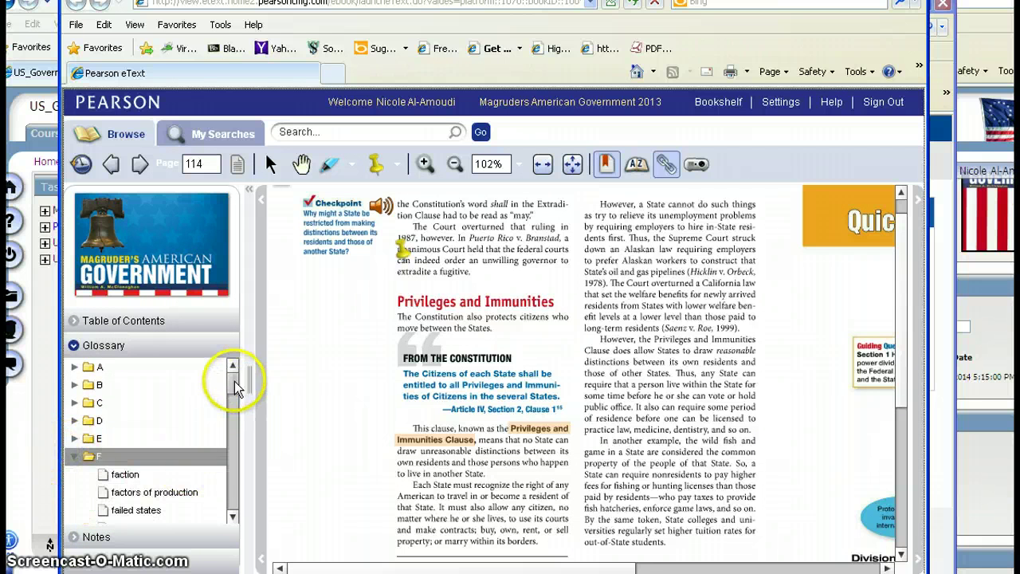
pyautogui.scroll(-3, 234, 381)
pyautogui.click(132, 445)
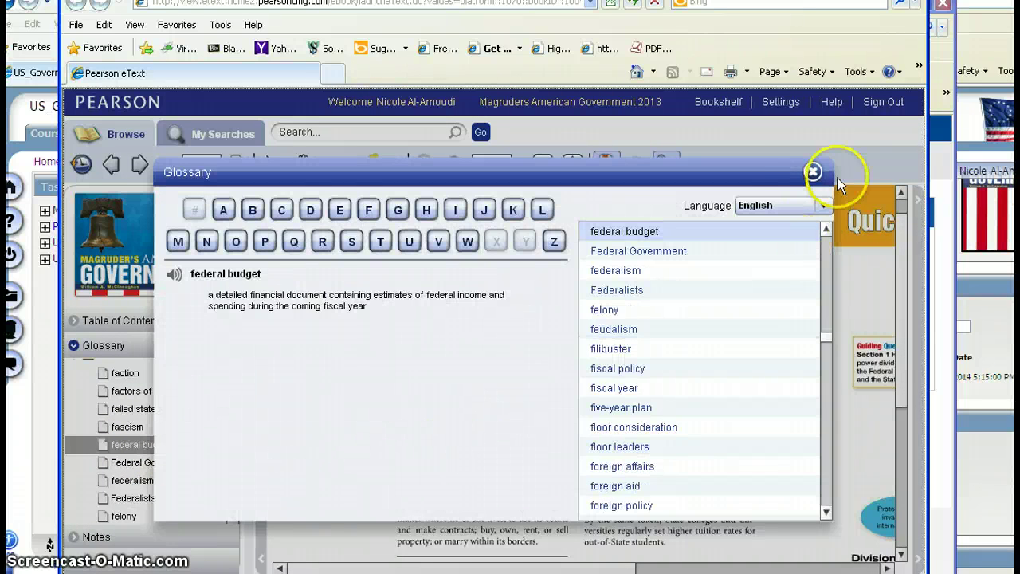
pyautogui.click(810, 171)
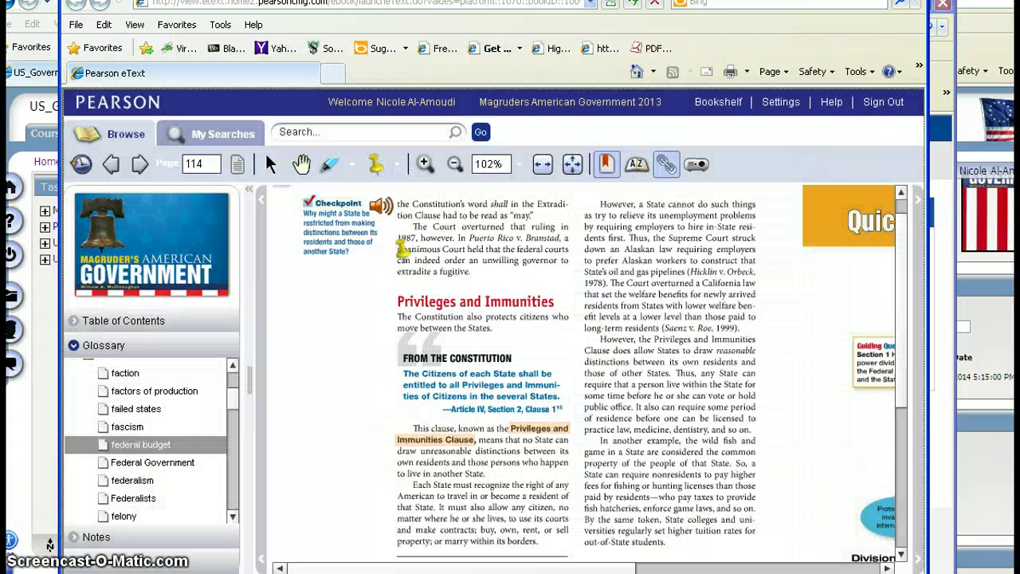
pyautogui.click(96, 536)
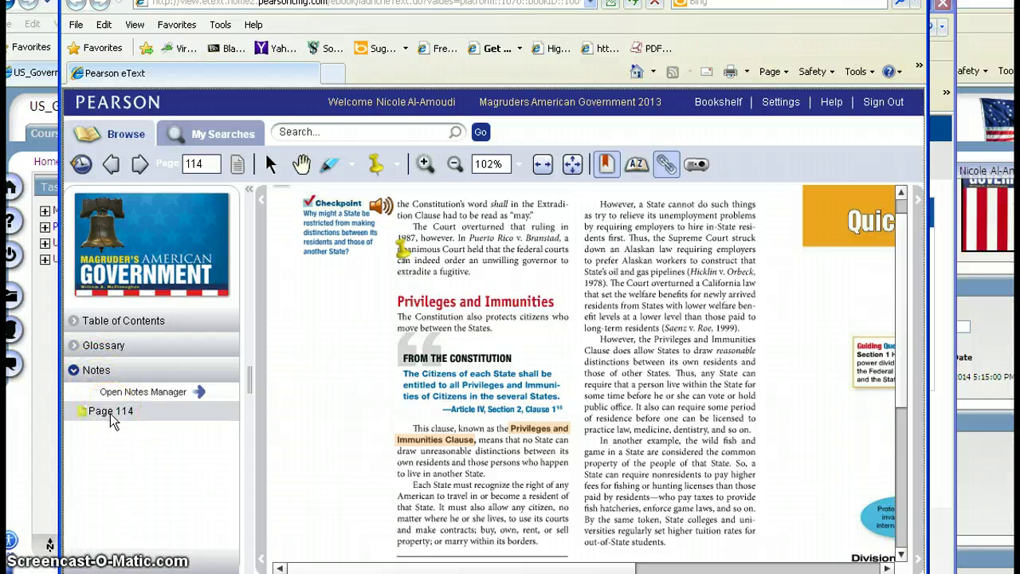
# - Go to page 114 through the Page 114 entry in the side panel's Notes list
pyautogui.click(75, 374)
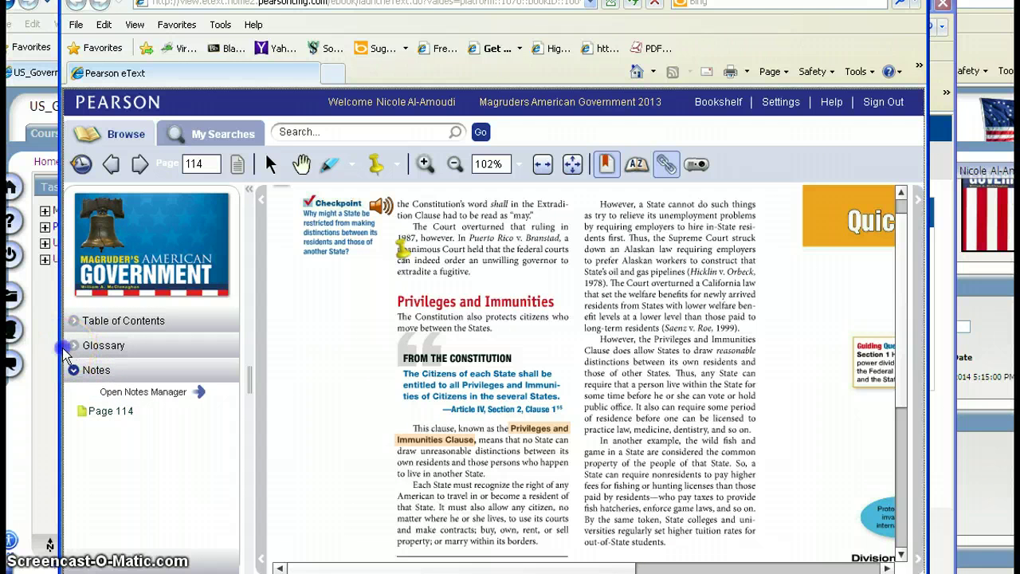
pyautogui.click(88, 349)
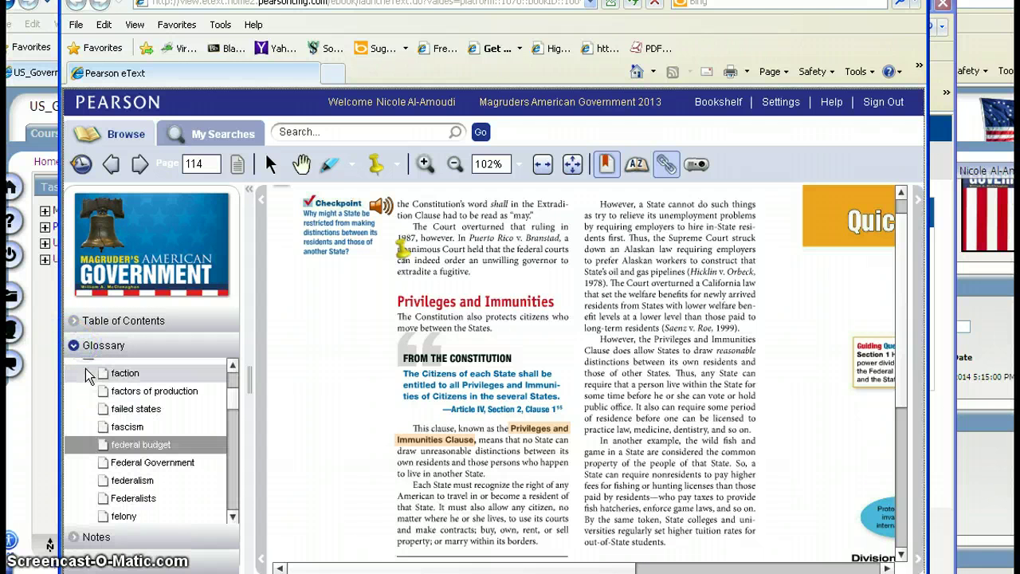
pyautogui.click(234, 404)
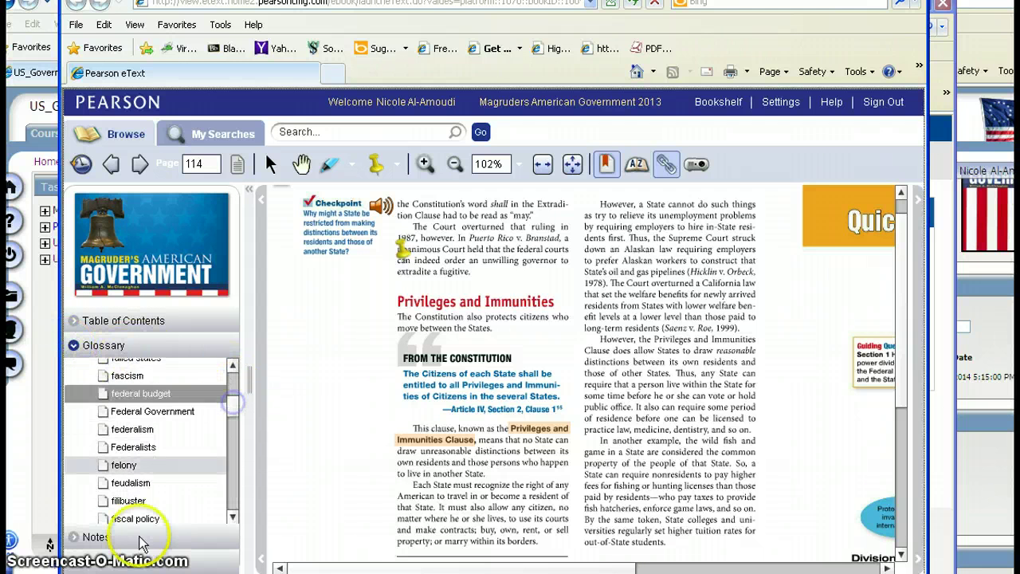
pyautogui.click(78, 539)
pyautogui.click(111, 410)
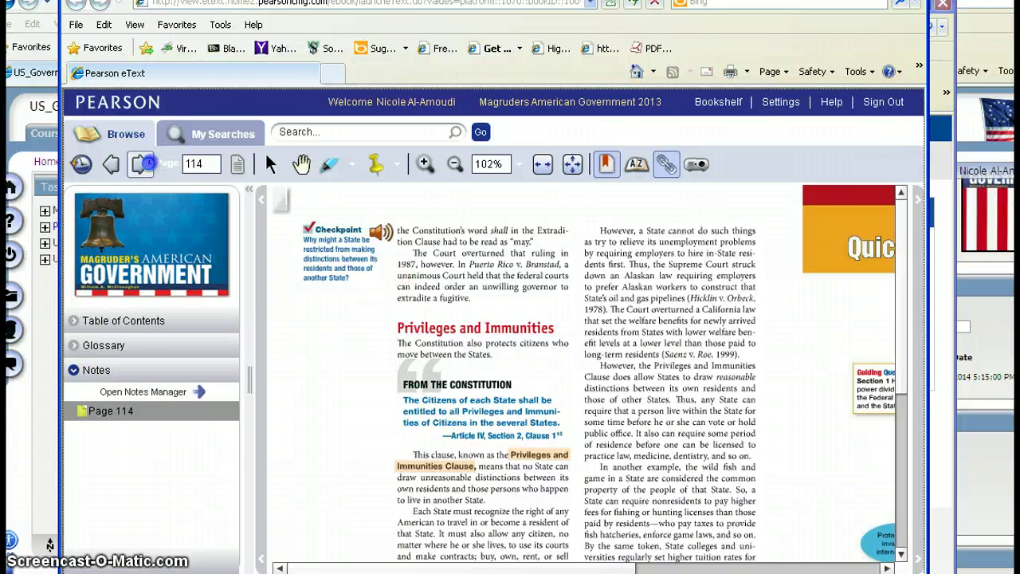
# - Page forward to page 118, then jump back to page 114 via its note entry
pyautogui.click(142, 163)
pyautogui.click(142, 163)
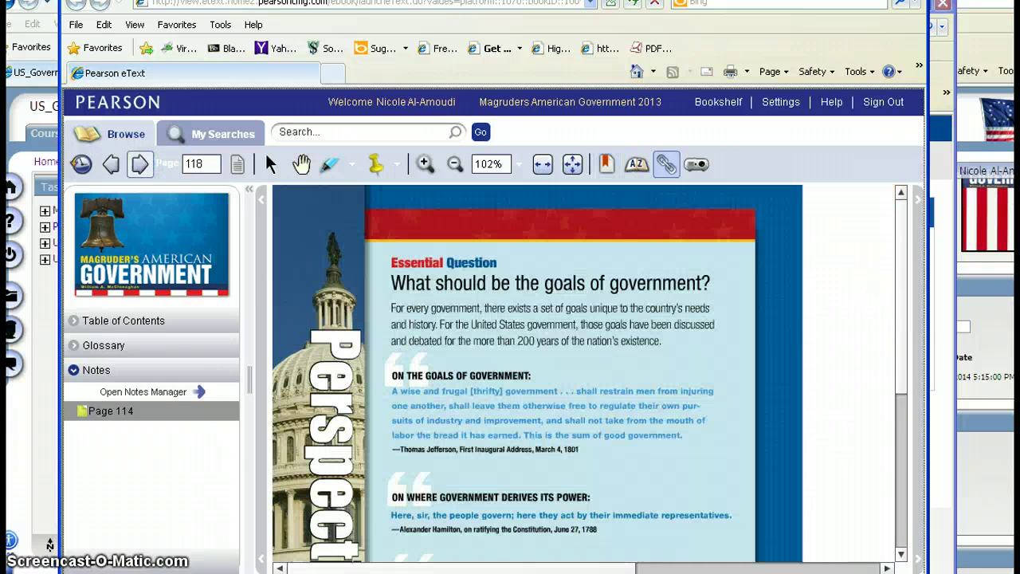
pyautogui.click(108, 410)
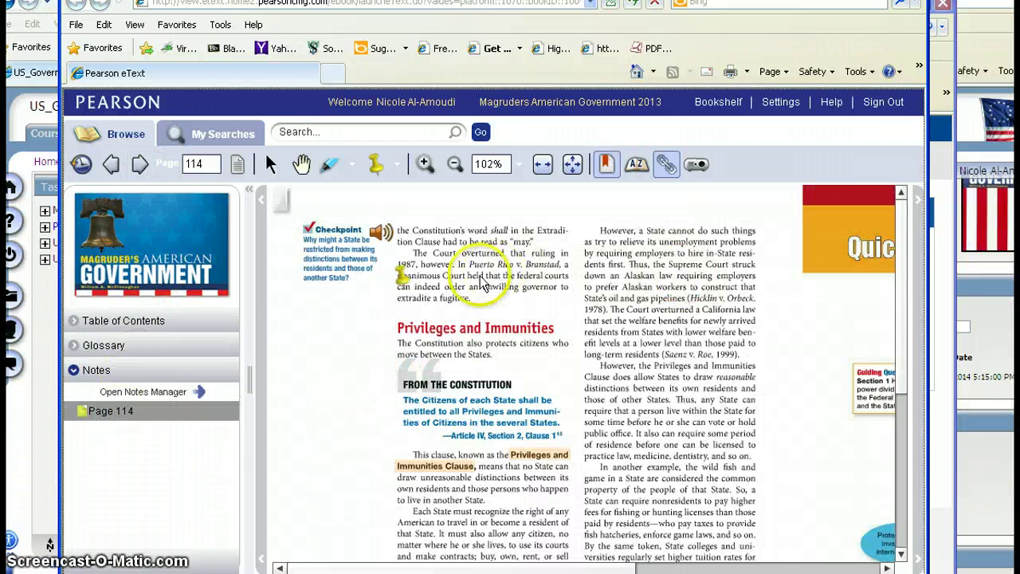
# - Highlight the sentence about the 1987 ruling, then hide and show highlights again
pyautogui.click(329, 165)
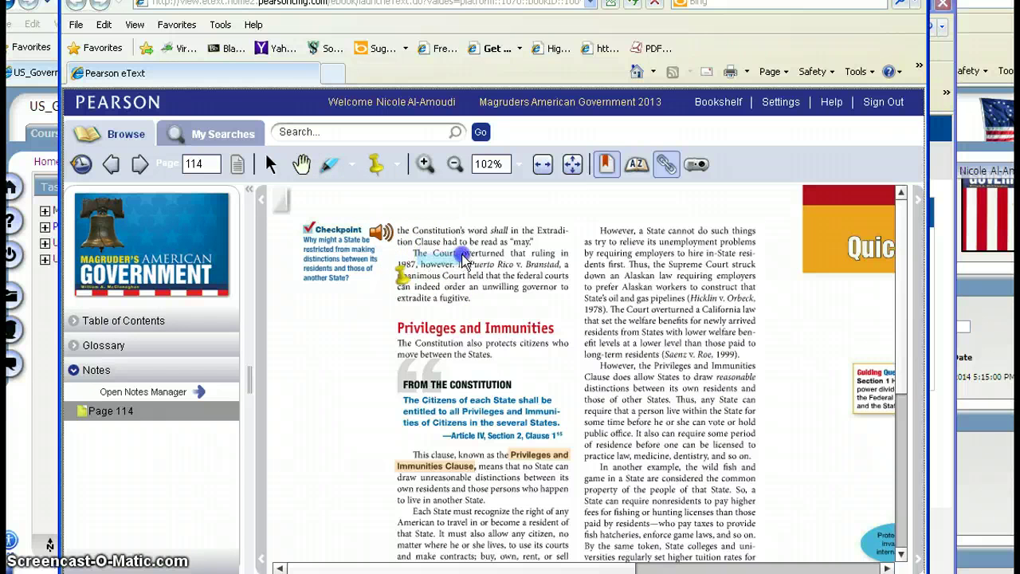
pyautogui.moveTo(423, 276); pyautogui.dragTo(423, 275)
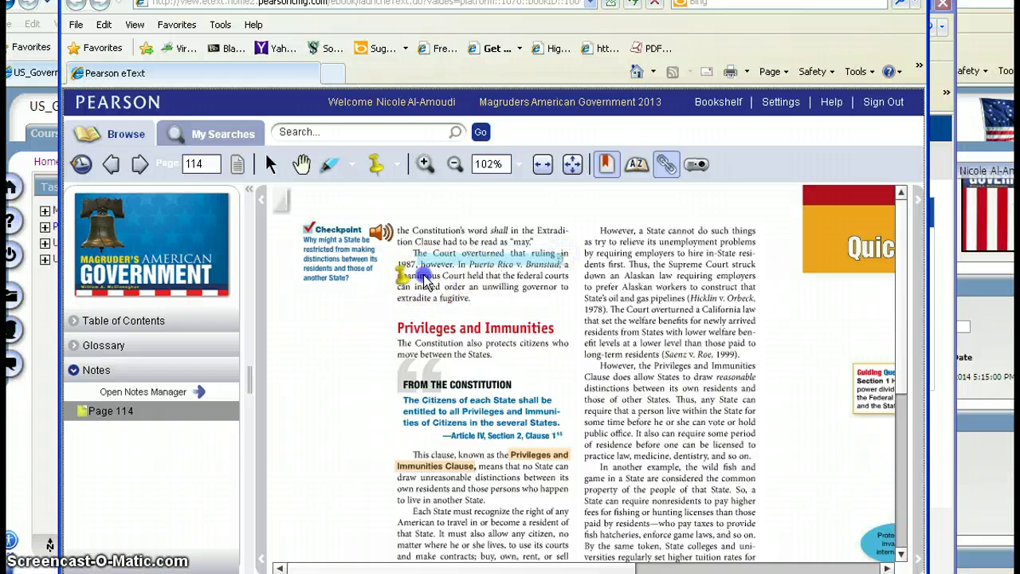
pyautogui.click(352, 165)
pyautogui.click(358, 213)
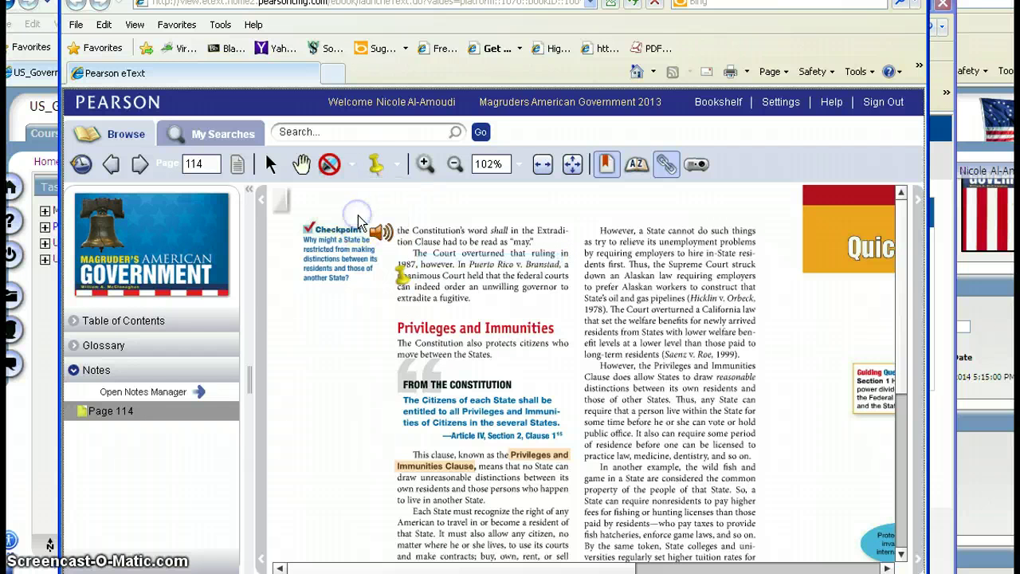
pyautogui.click(352, 165)
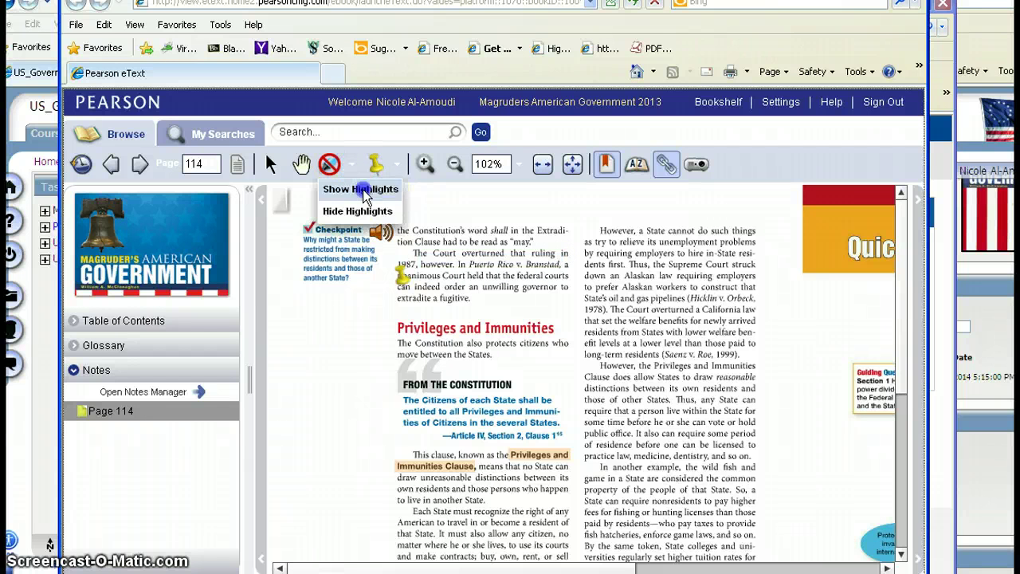
pyautogui.click(361, 189)
# - Pan page 114 with the Hand tool, then return to the Select tool
pyautogui.click(274, 169)
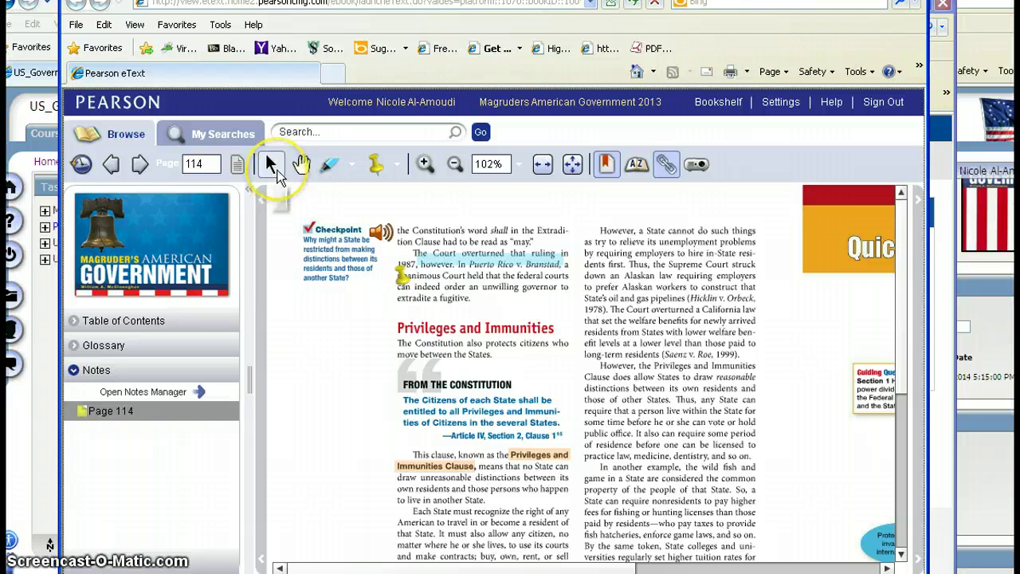
pyautogui.click(302, 165)
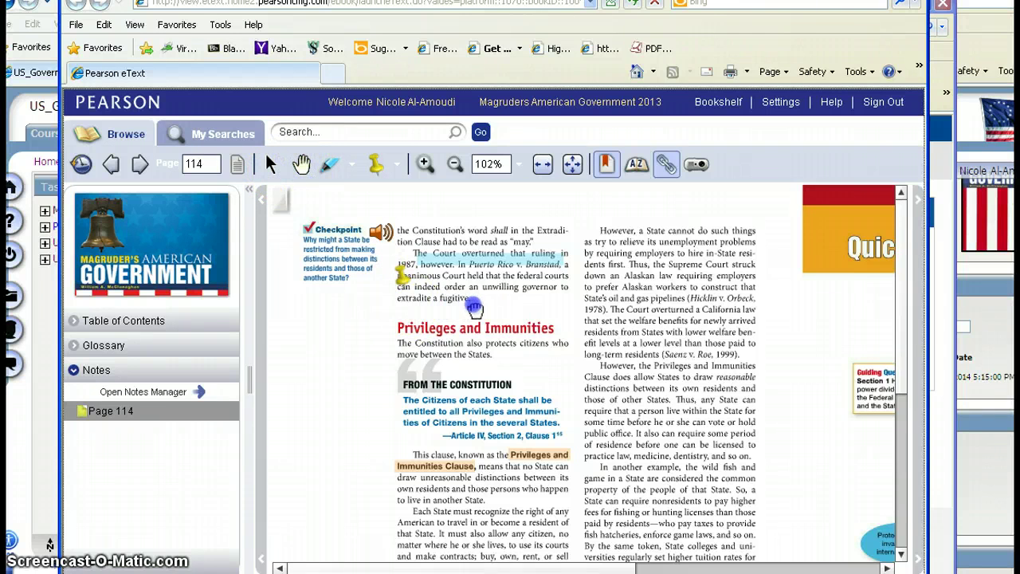
pyautogui.moveTo(399, 353); pyautogui.dragTo(474, 347)
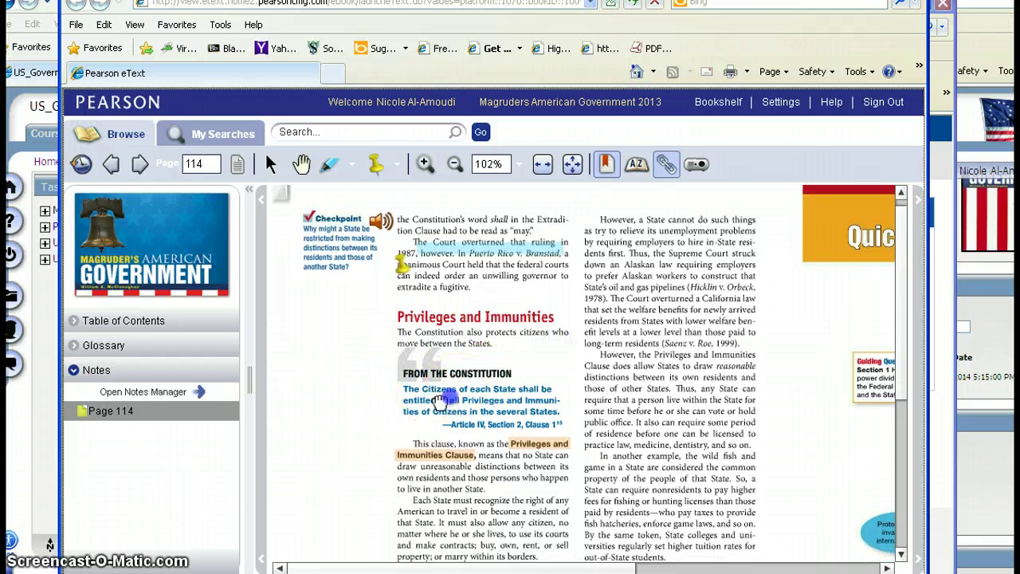
pyautogui.moveTo(446, 483); pyautogui.dragTo(524, 476)
pyautogui.click(271, 163)
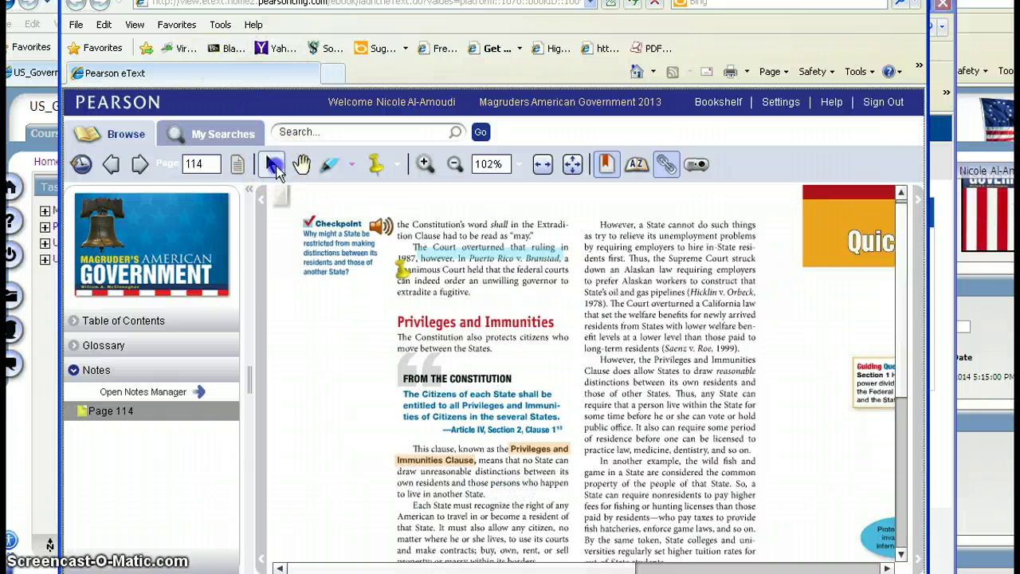
pyautogui.click(425, 289)
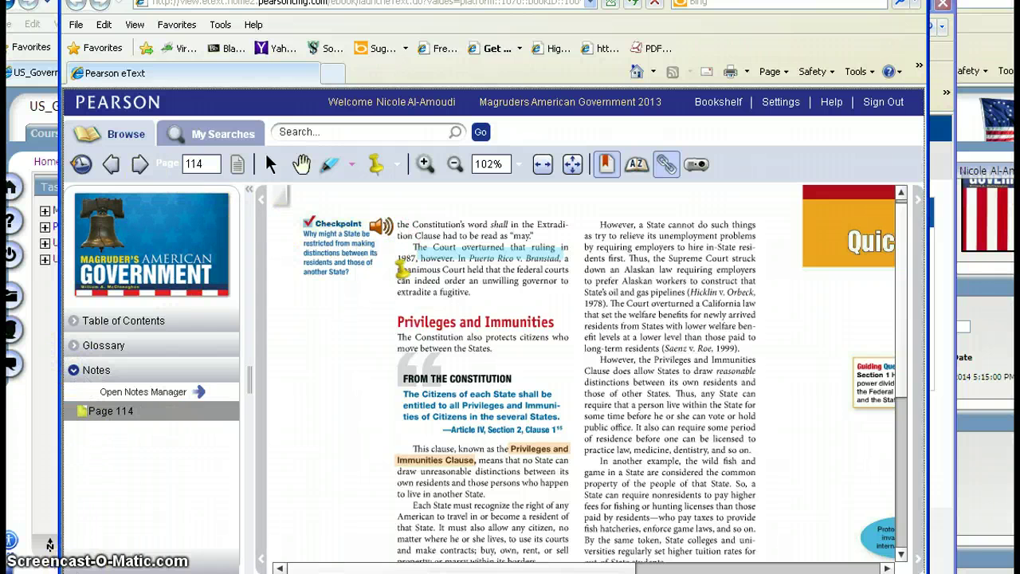
# - Go to the Page 115 bookmark from the Bookmarks list and enter 'Constitution' as a search term
pyautogui.click(82, 564)
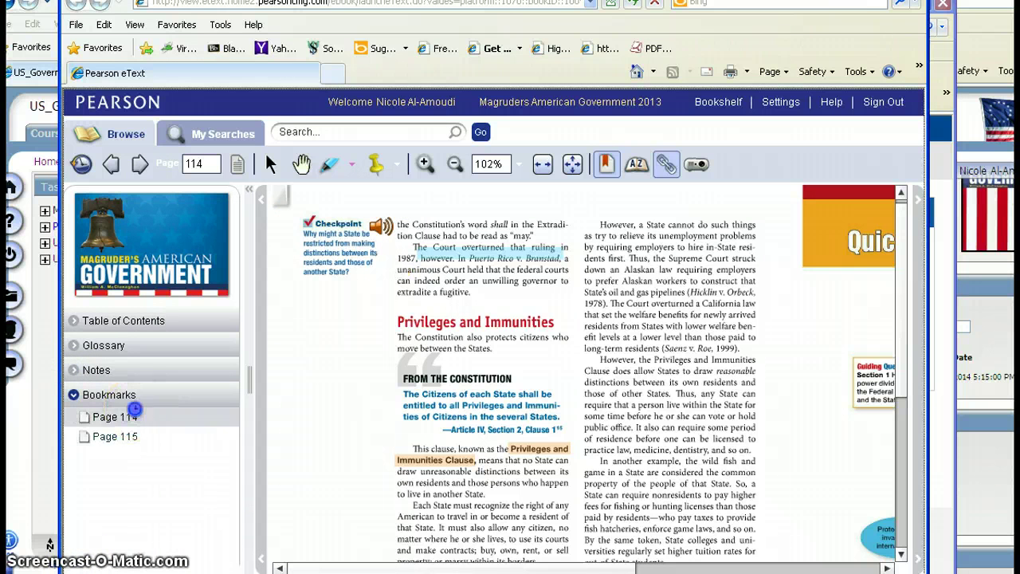
pyautogui.click(132, 413)
pyautogui.click(137, 435)
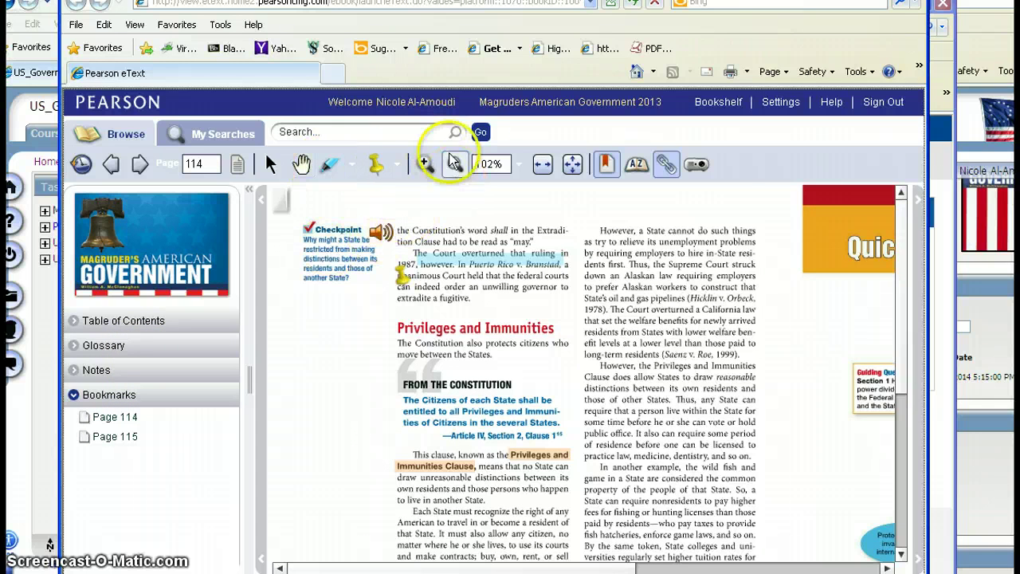
pyautogui.click(360, 132)
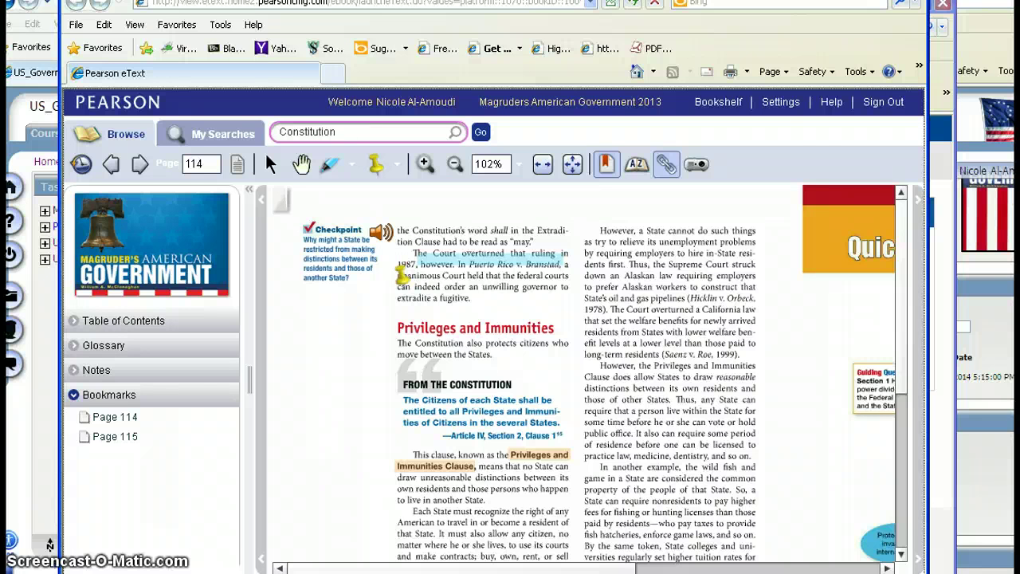
# - Run the search for 'Constitution' and scroll through the results
pyautogui.click(360, 132)
pyautogui.press('Return')
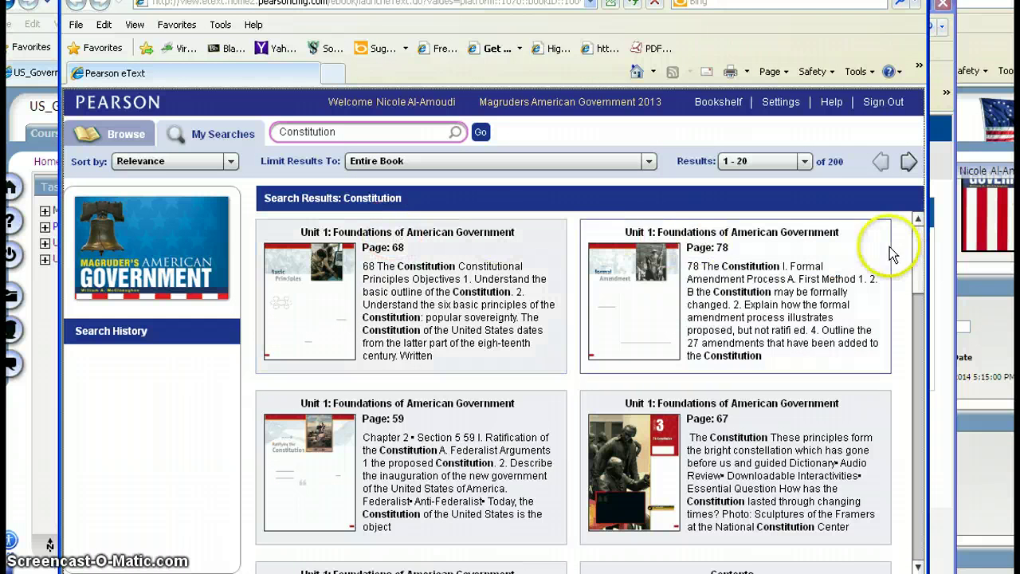
pyautogui.scroll(-3, 909, 243)
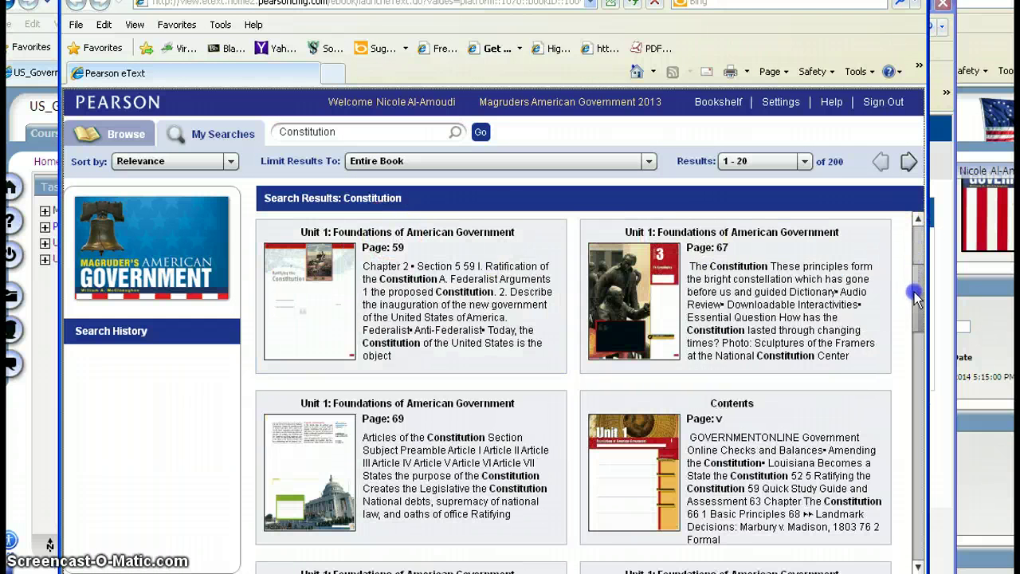
pyautogui.moveTo(916, 297); pyautogui.dragTo(916, 231)
# - Limit the results to Unit 1, then to the Skills Handbook, leaving one match on S14
pyautogui.click(649, 161)
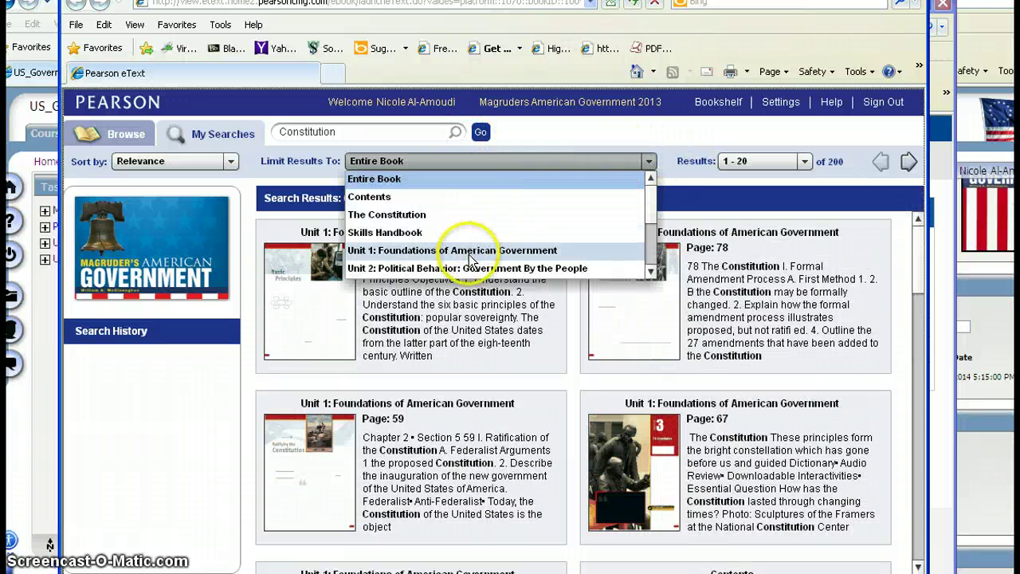
pyautogui.click(470, 252)
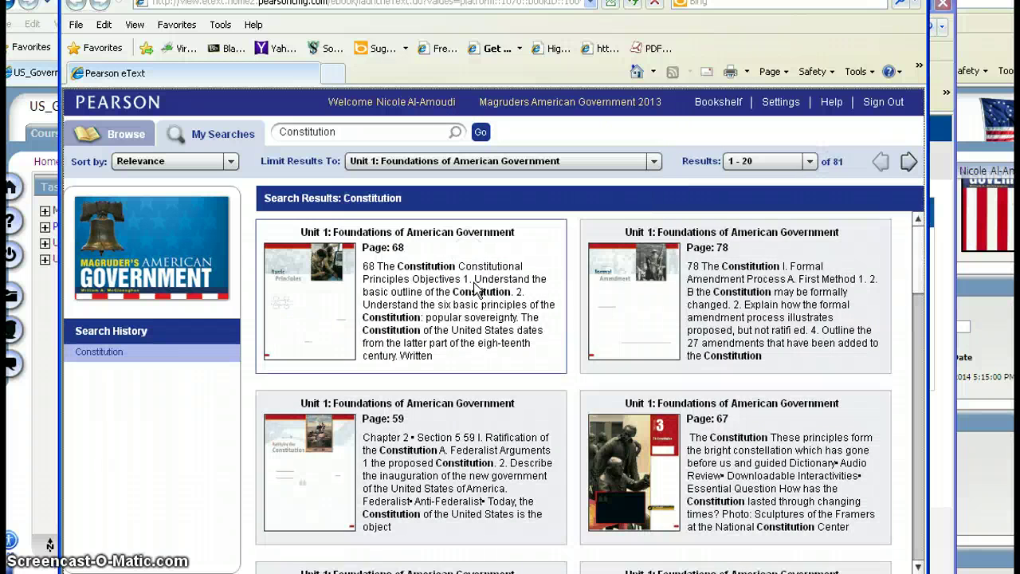
pyautogui.click(654, 161)
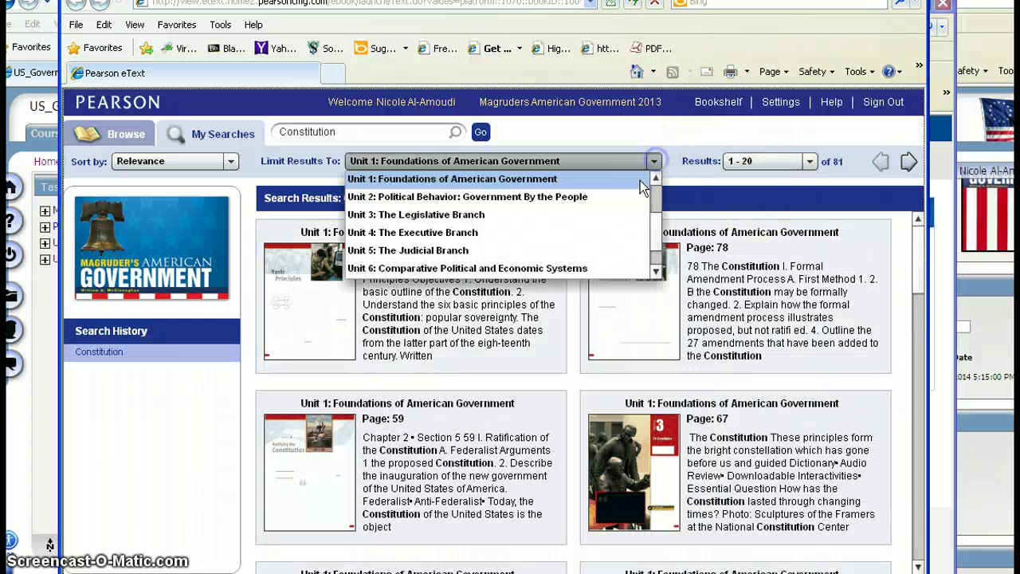
pyautogui.click(655, 232)
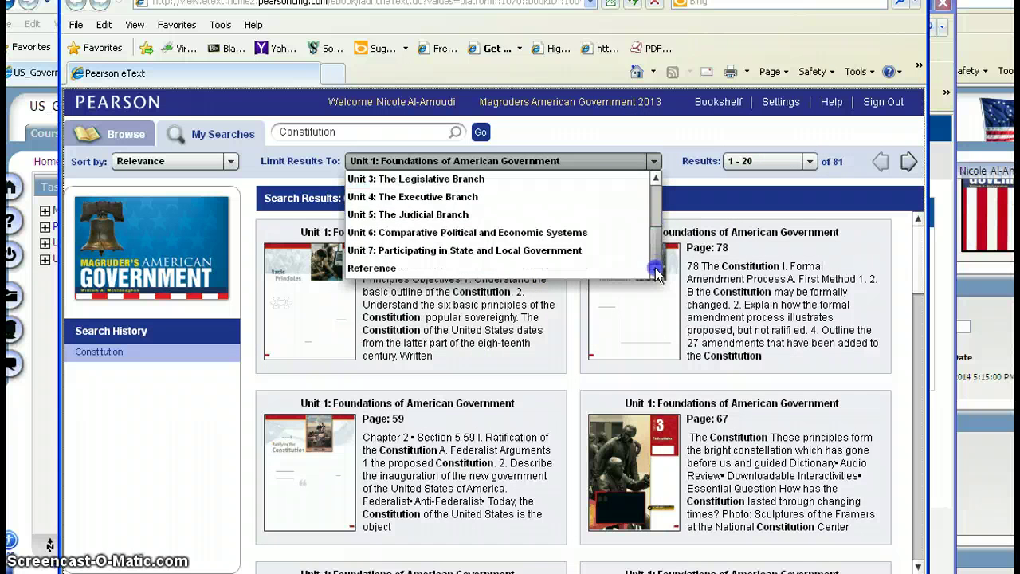
pyautogui.moveTo(656, 234); pyautogui.dragTo(655, 142)
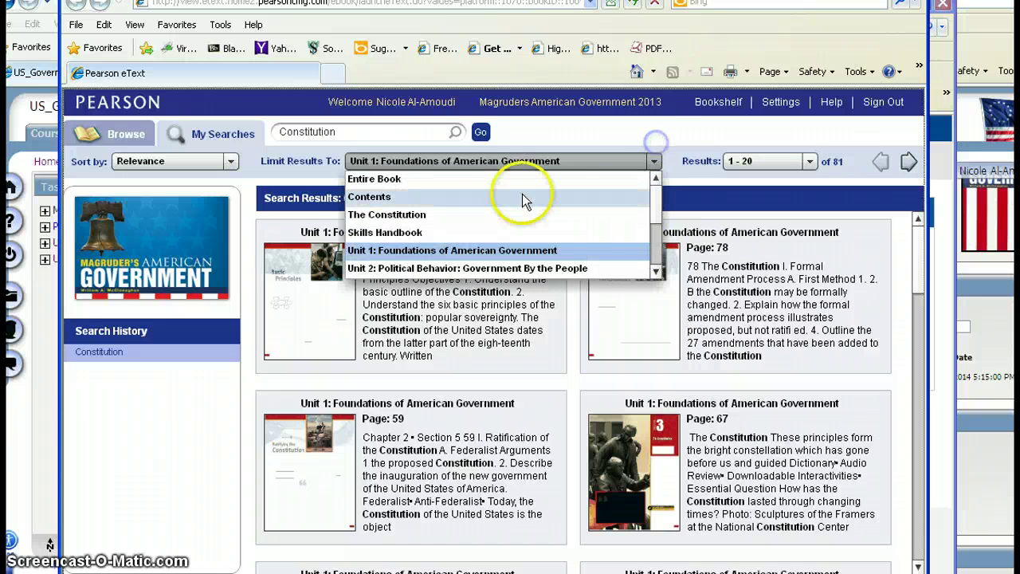
pyautogui.click(414, 233)
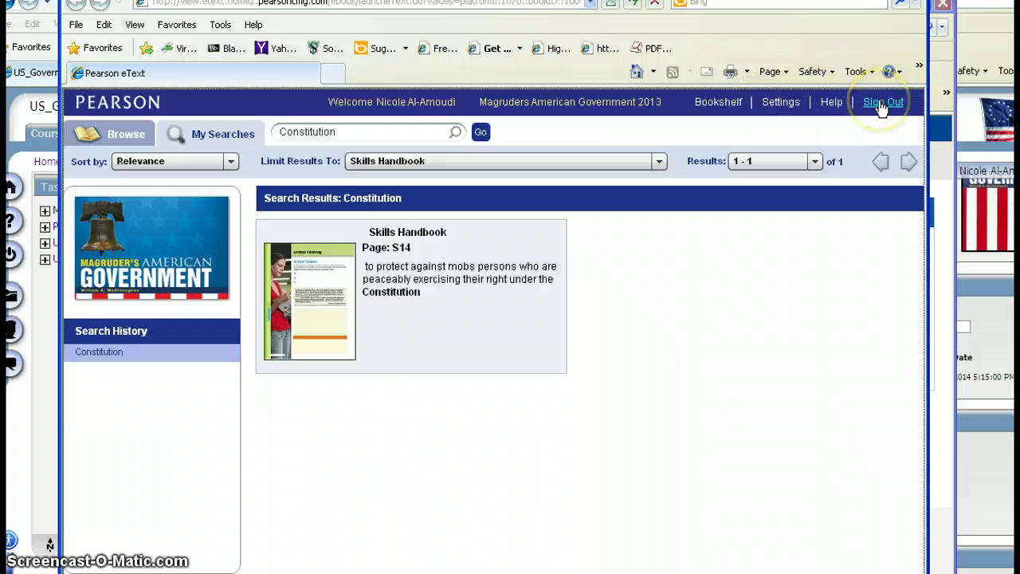
# - Sign out of the eText and the SchoolWeb account, then close both Pearson windows
pyautogui.click(882, 103)
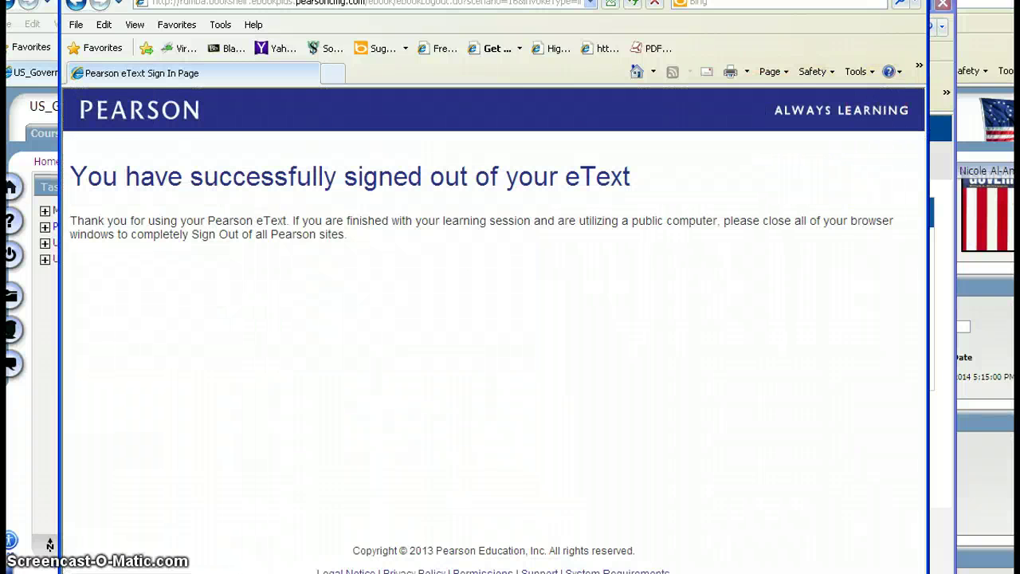
pyautogui.click(918, 32)
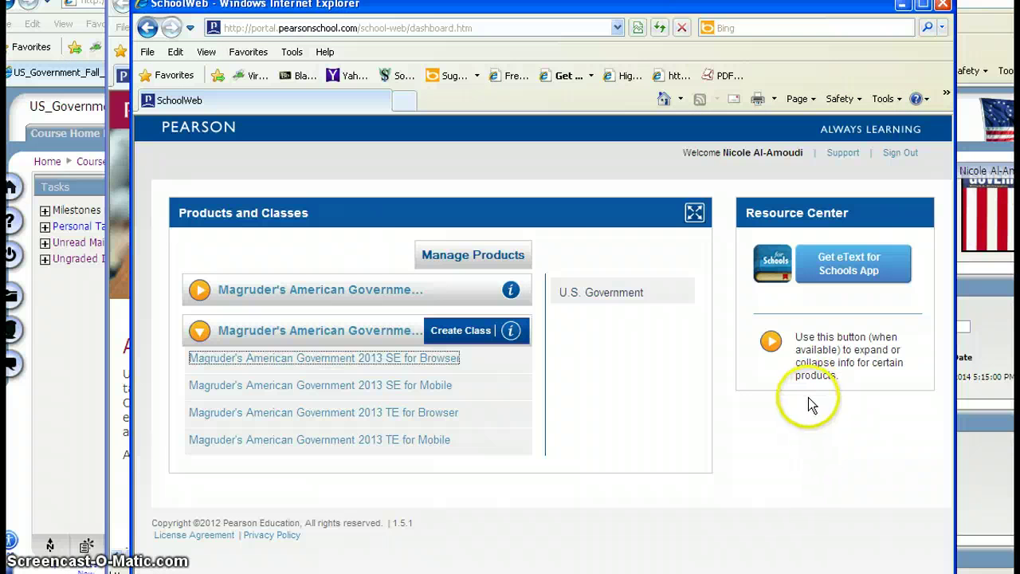
pyautogui.click(901, 154)
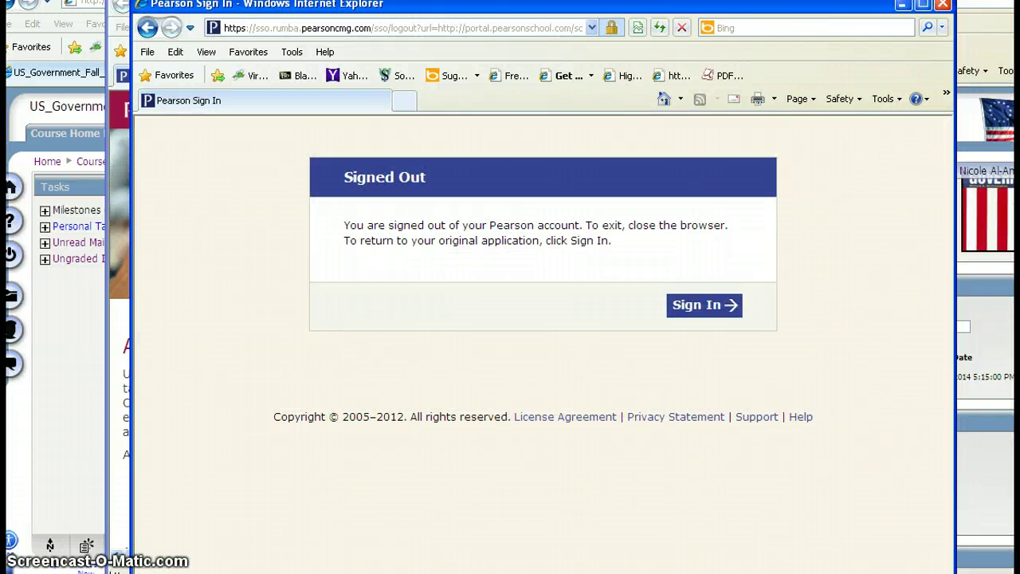
pyautogui.click(943, 5)
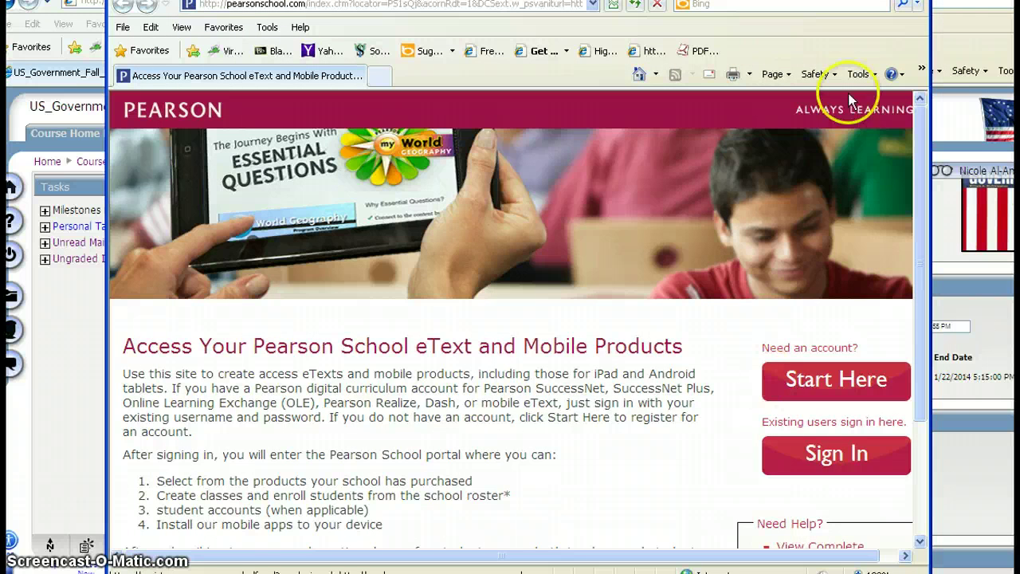
pyautogui.click(680, 281)
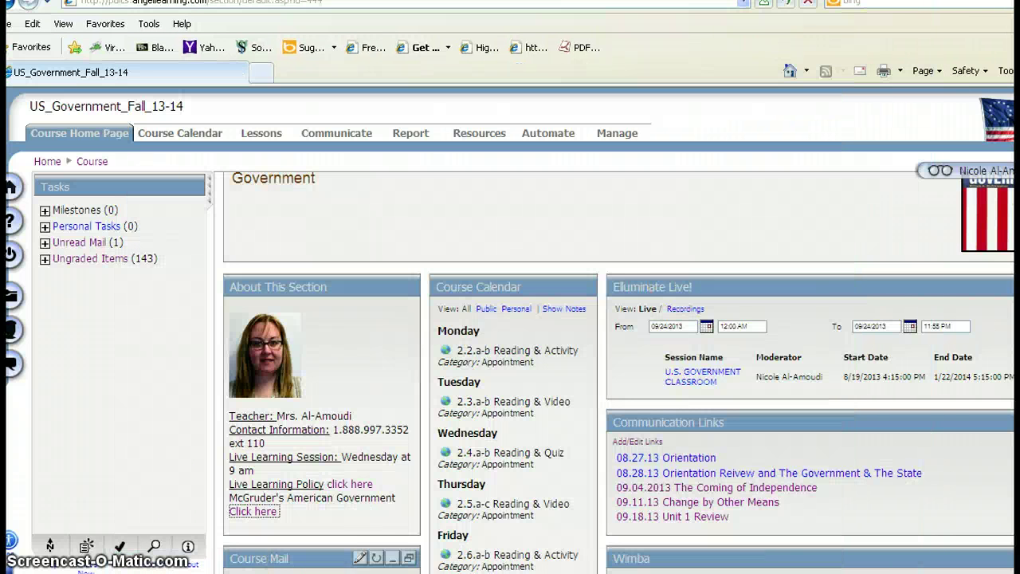